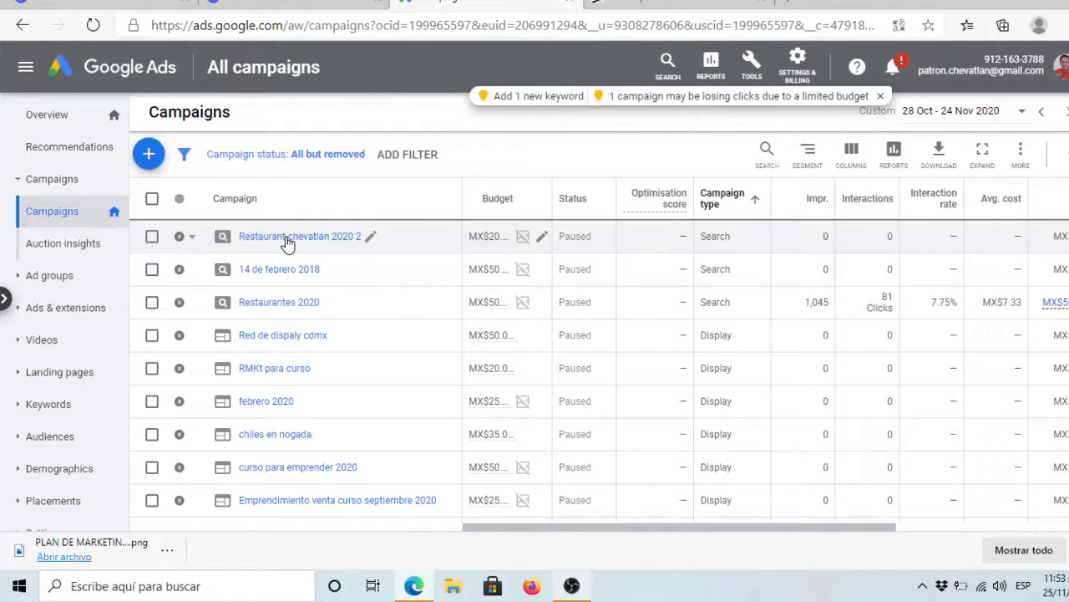
Step: Open the Restaurant chevatlan 2020 2 campaign's Extensions page under Ads & extensions
left_click(286, 238)
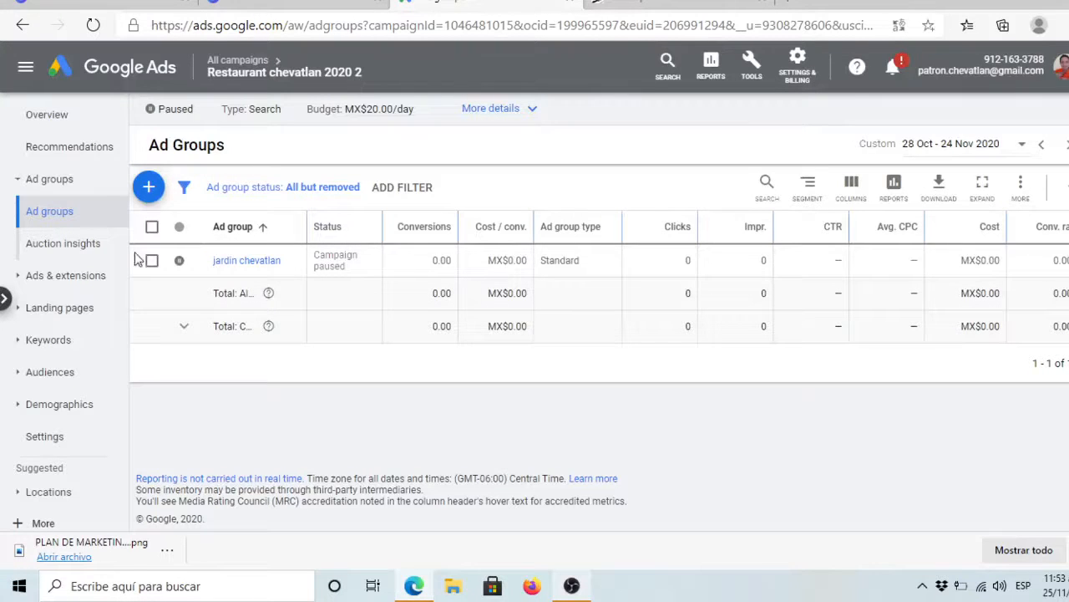
left_click(83, 280)
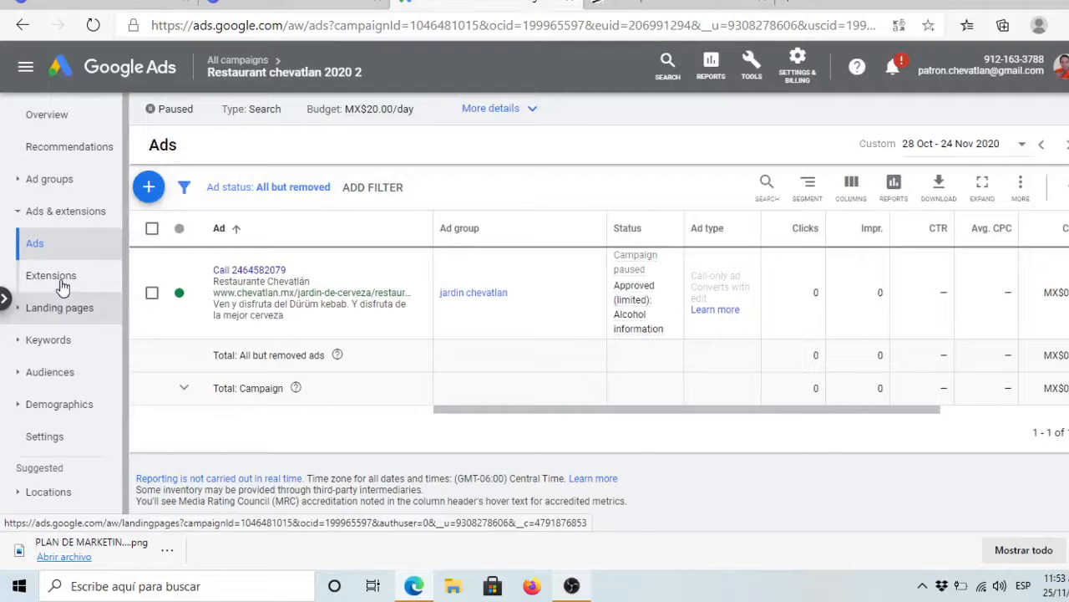
left_click(62, 285)
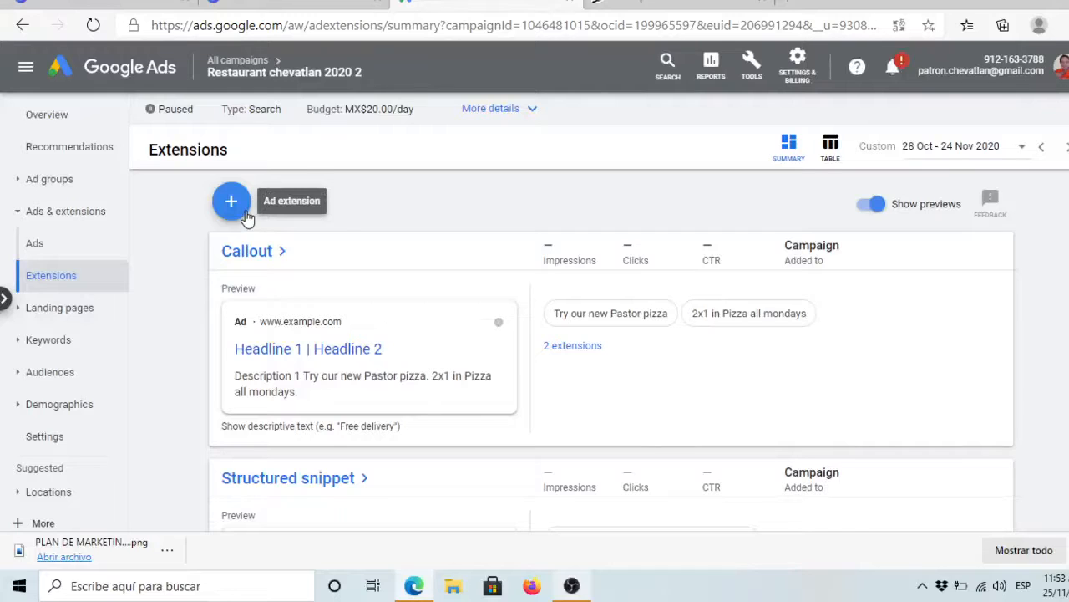
Step: Choose Sitelink extension from the + Ad extension menu
left_click(232, 203)
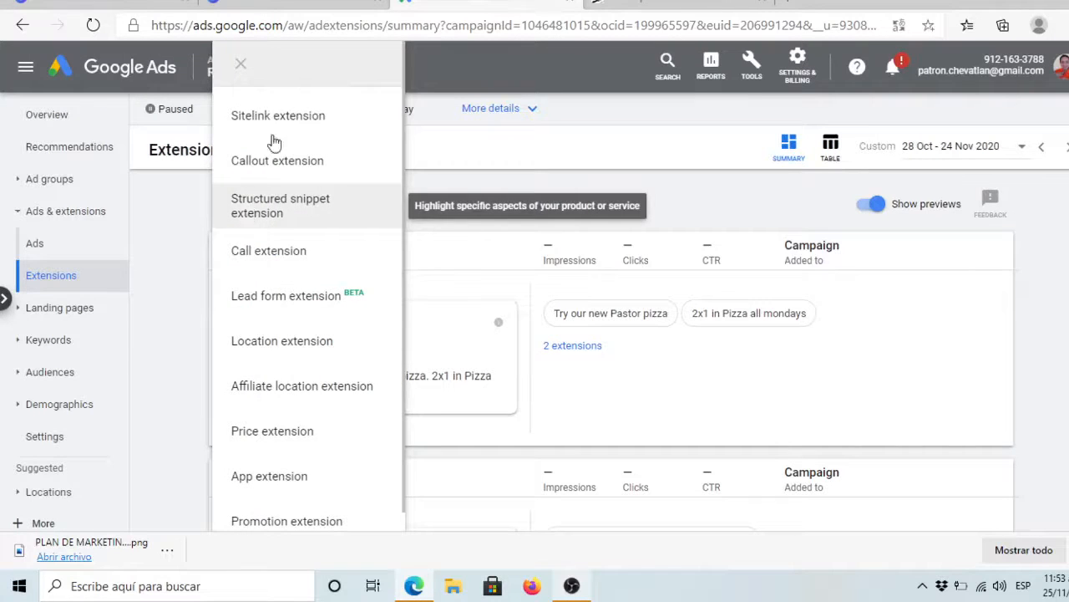
left_click(326, 122)
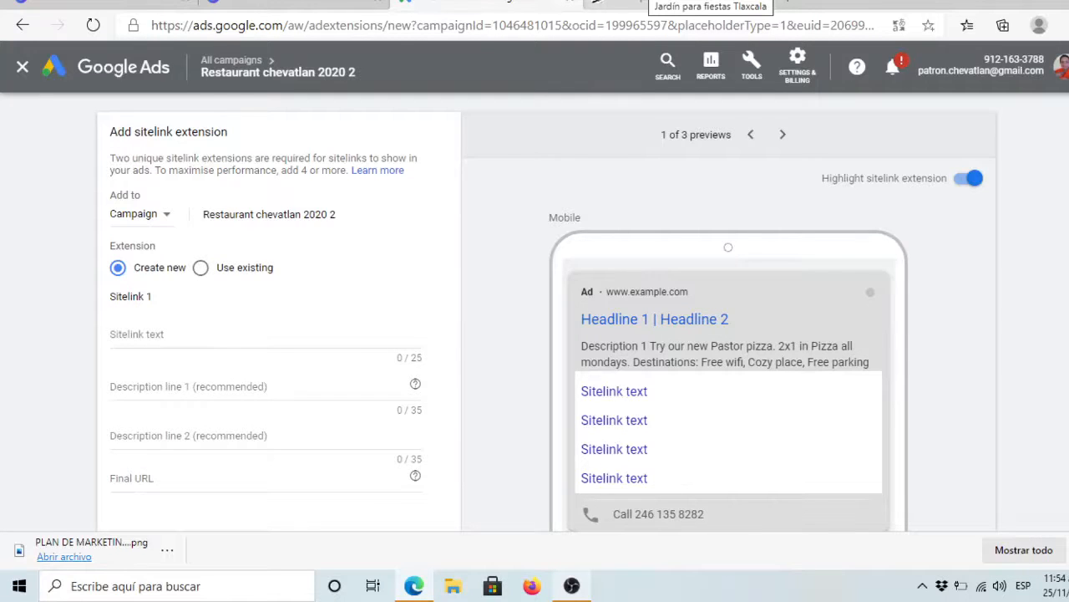
Step: Paste the Jardín de eventos en Tlaxcala page address as the sitelink's Final URL
left_click(677, 4)
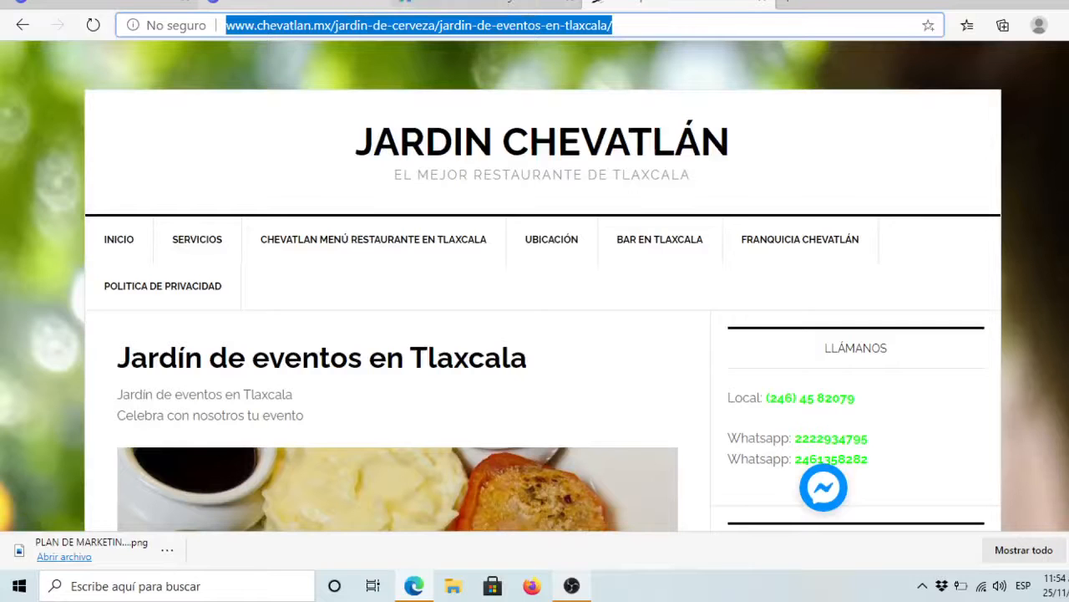
left_click(485, 4)
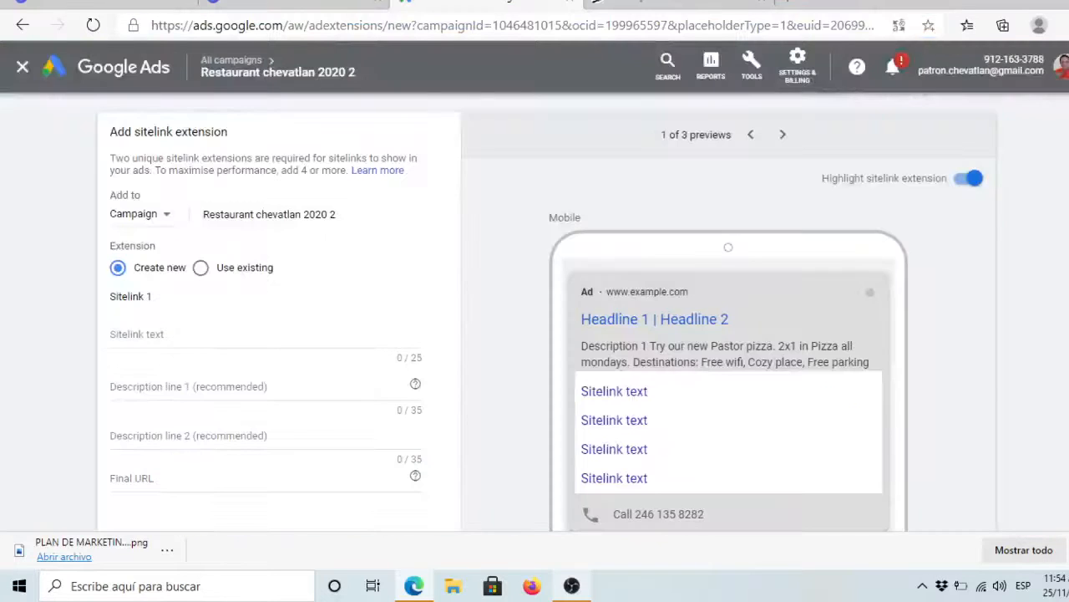
left_click(224, 478)
type("https://chevatlan.mx/jardin-de-cerveza/jardin-de-eventos-en-tlaxcala/")
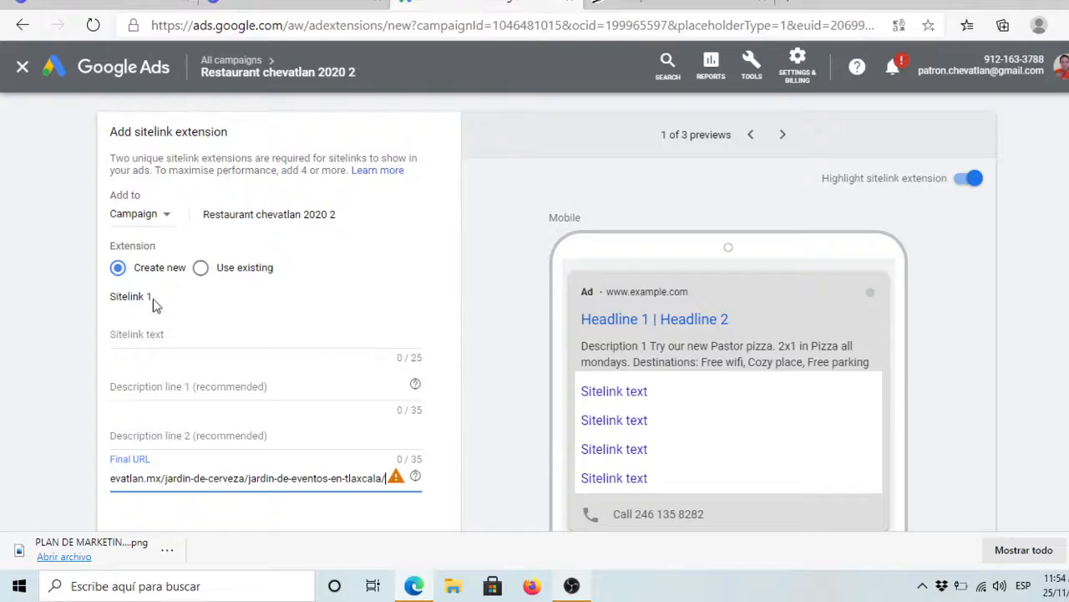
Step: Name the sitelink 'Business Room' and add descriptions about special waiters and presentation audio
left_click(157, 334)
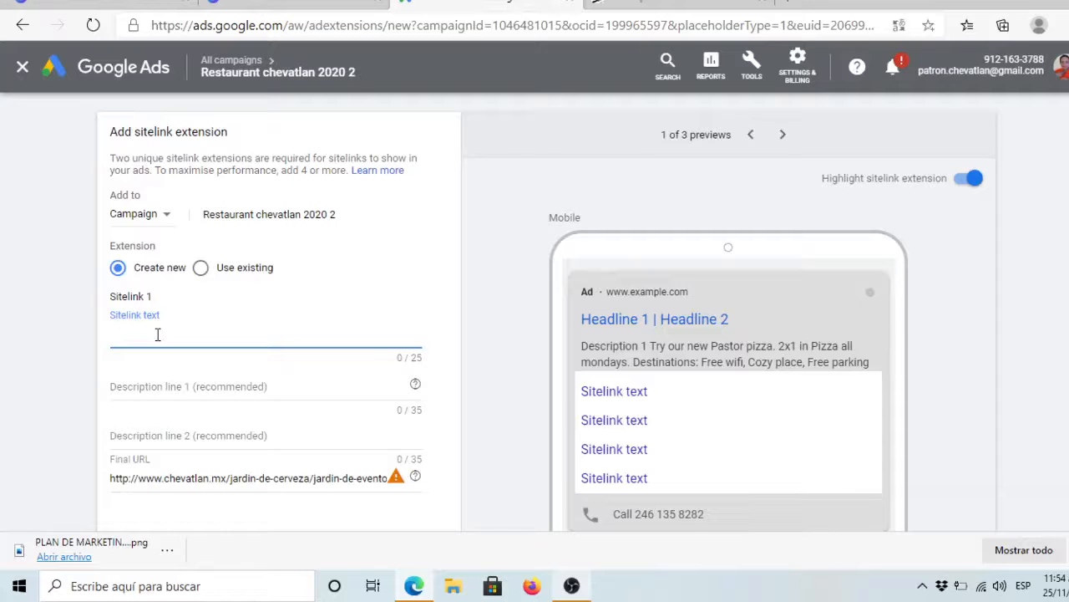
type("Business Romm")
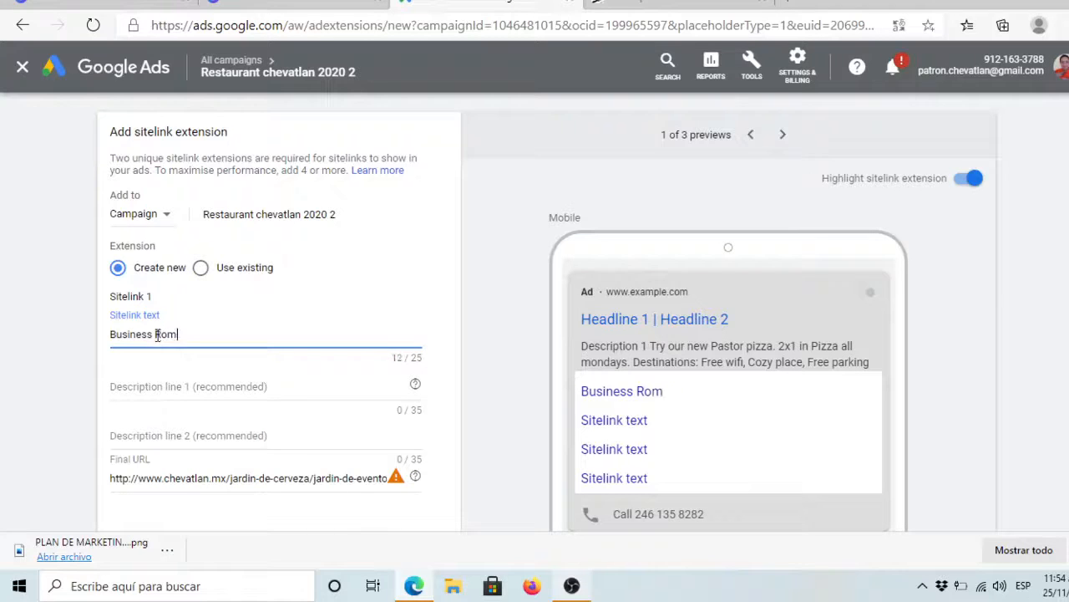
key("BackSpace")
key("BackSpace")
key("BackSpace")
type("oom")
left_click(153, 385)
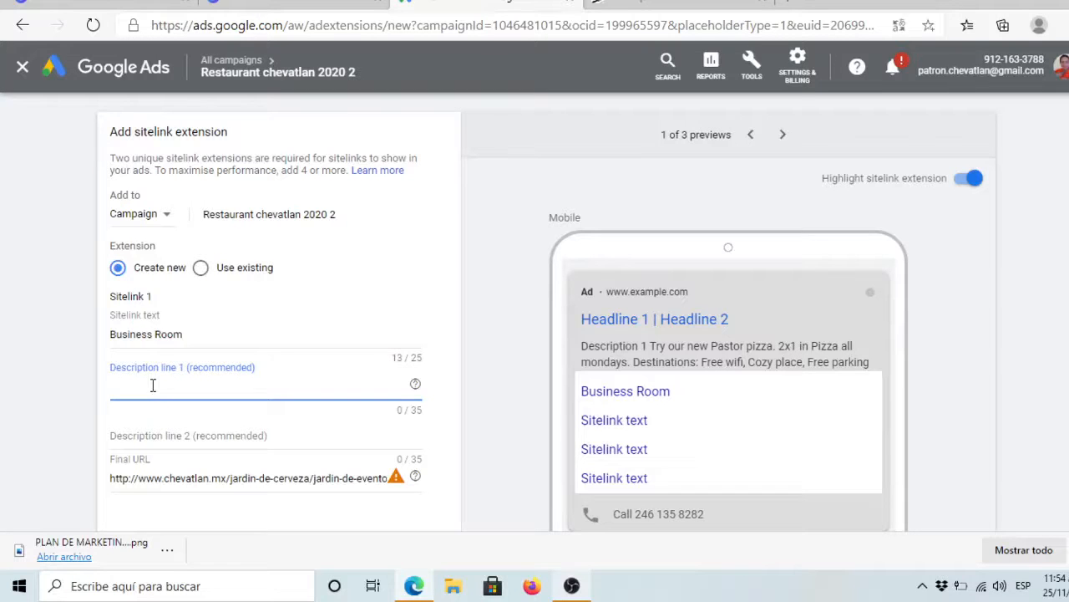
type("Special watiers for your")
left_click(169, 432)
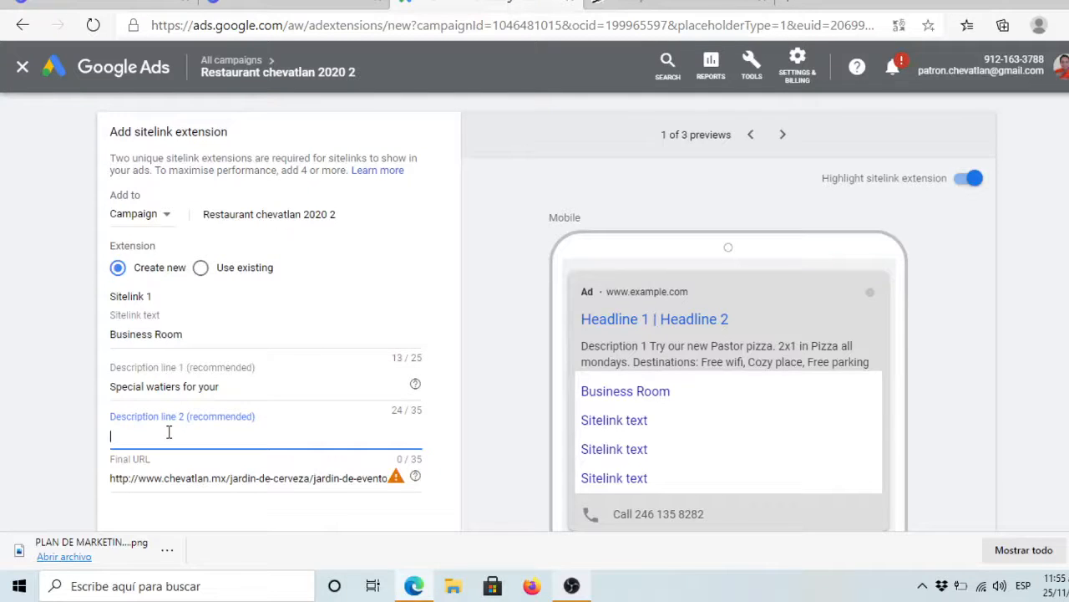
type("Audio included for presentations")
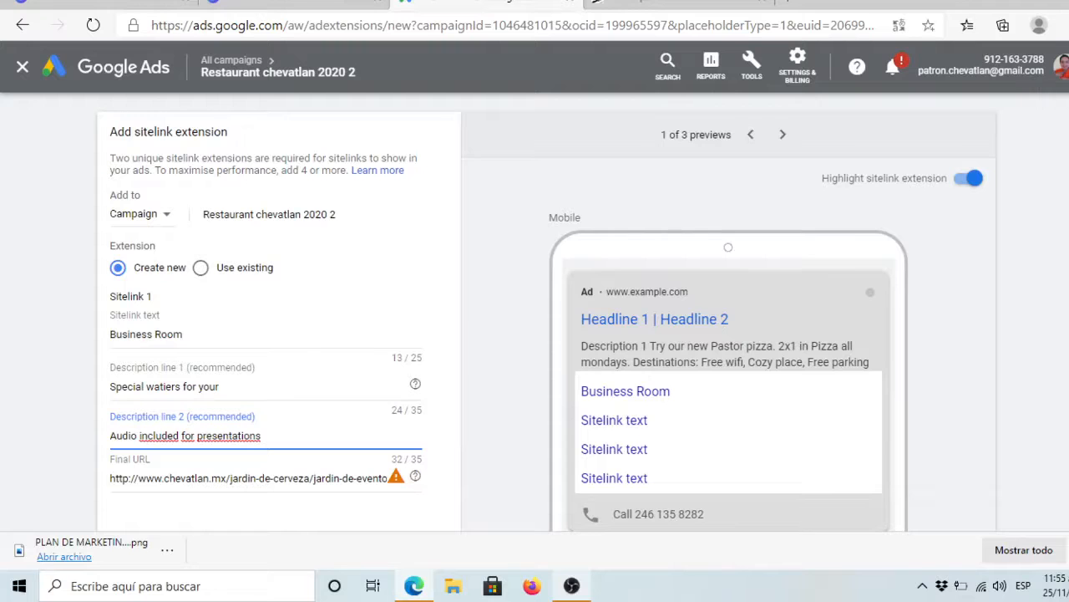
Step: Save the Business Room sitelink extension
scroll(279, 335, "down", 1)
scroll(279, 334, "down", 3)
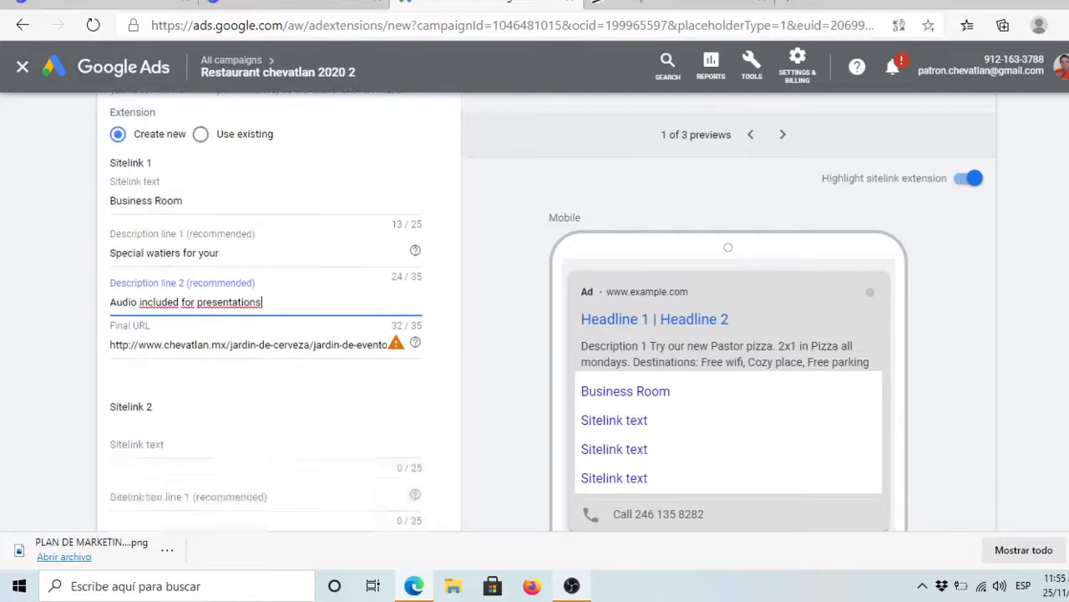
scroll(265, 310, "down", 1)
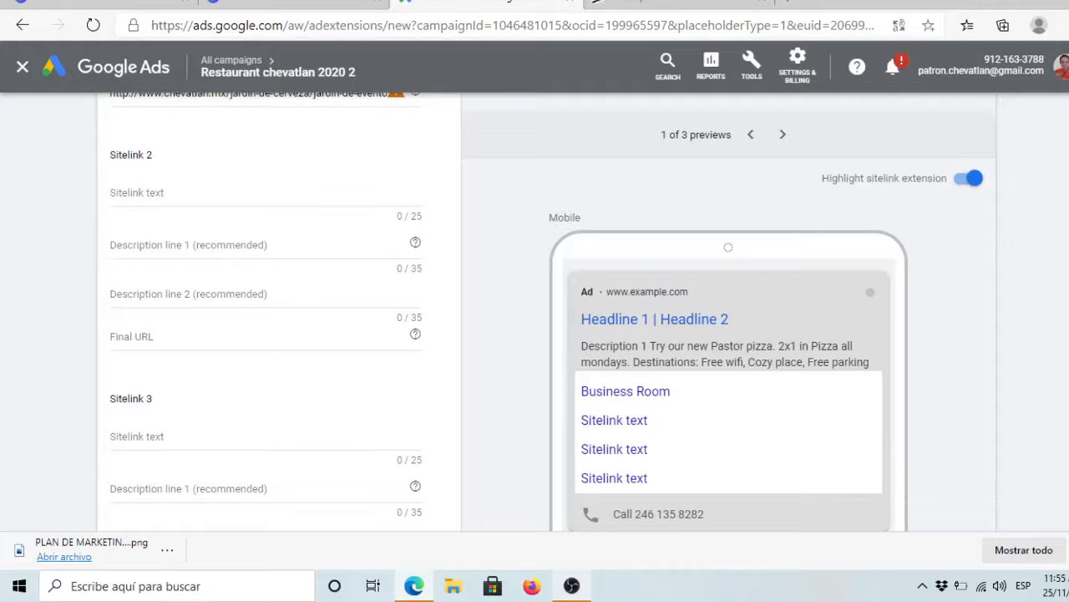
scroll(279, 334, "down", 1)
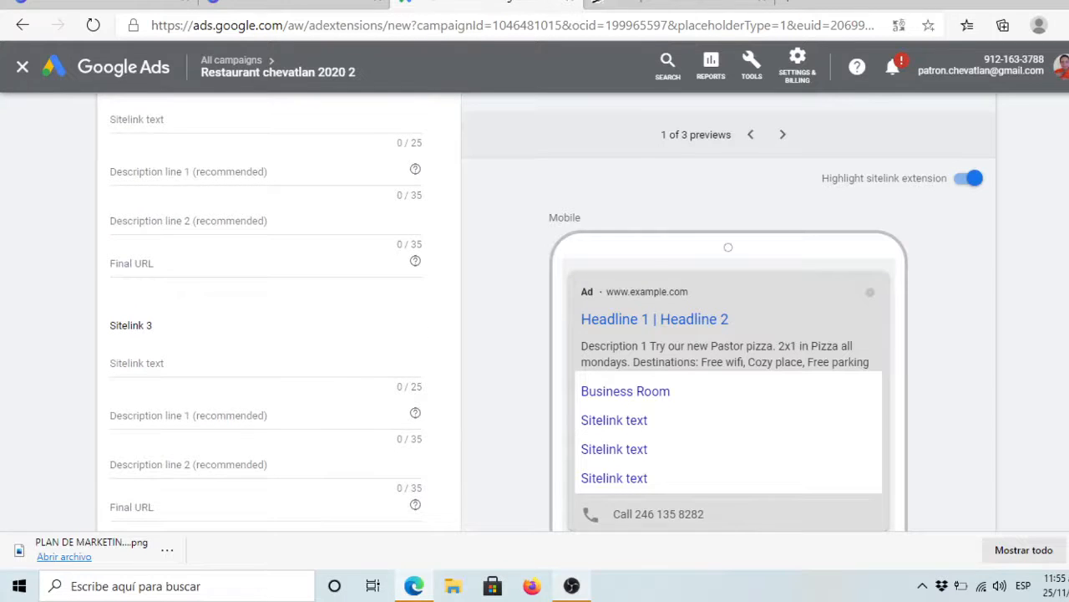
scroll(280, 334, "down", 4)
scroll(520, 442, "down", 2)
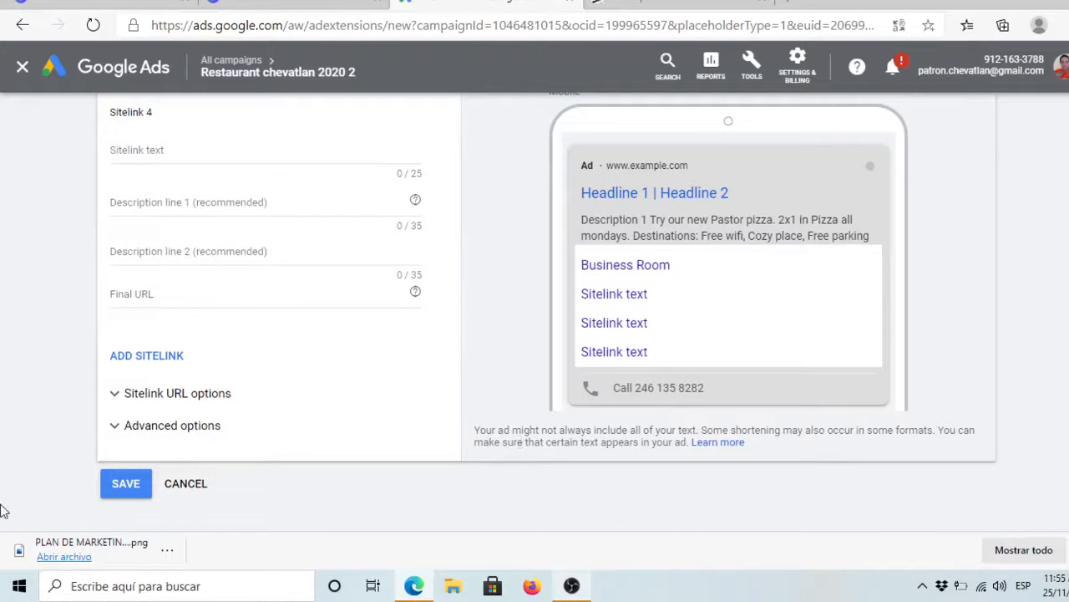
left_click(132, 491)
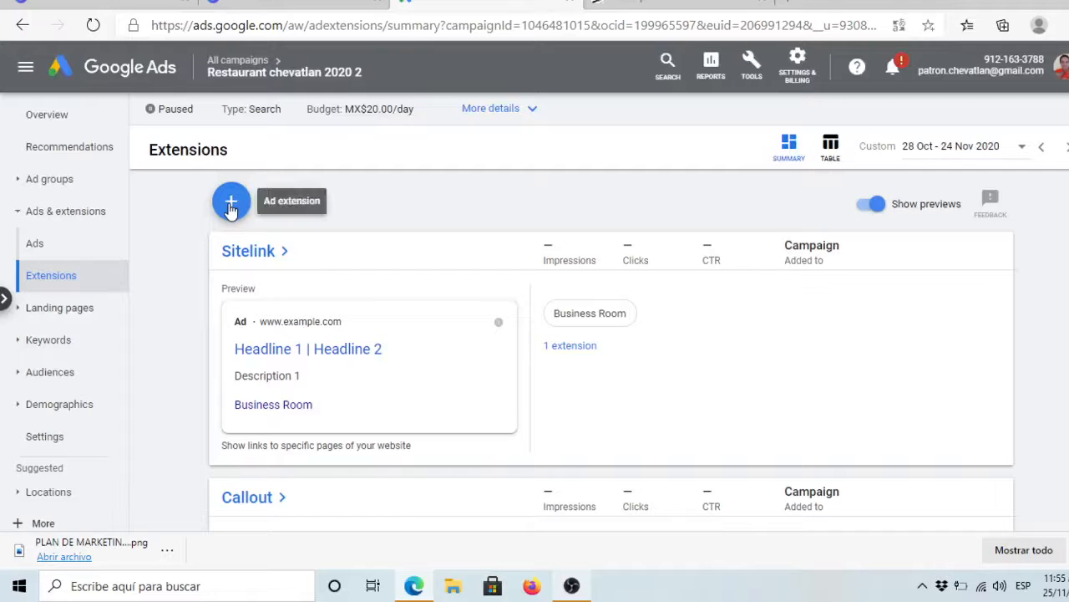
Step: Choose Callout extension from the + Ad extension menu
left_click(231, 203)
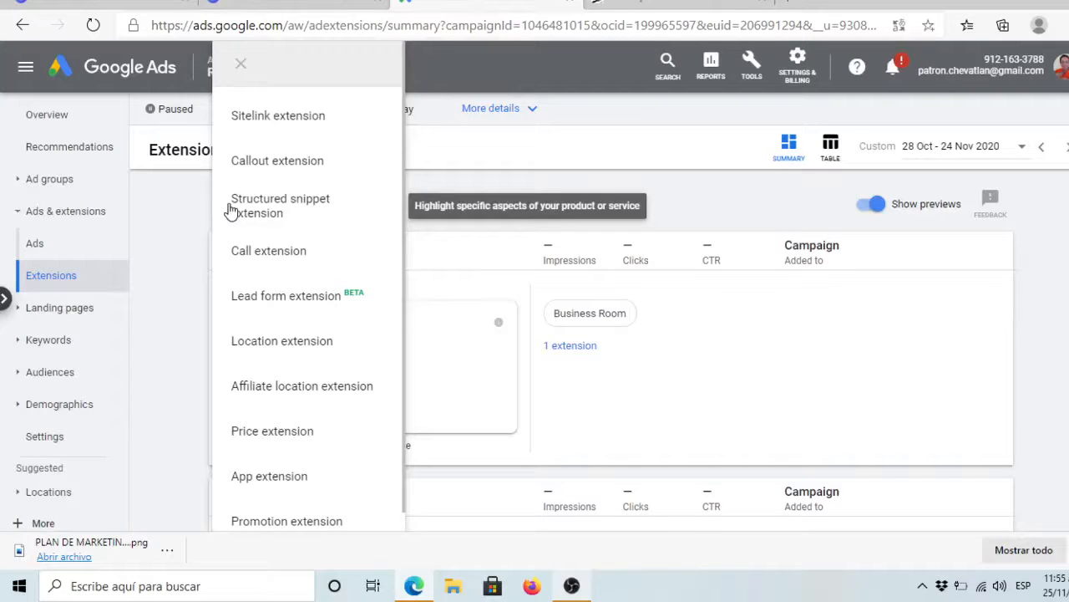
left_click(285, 161)
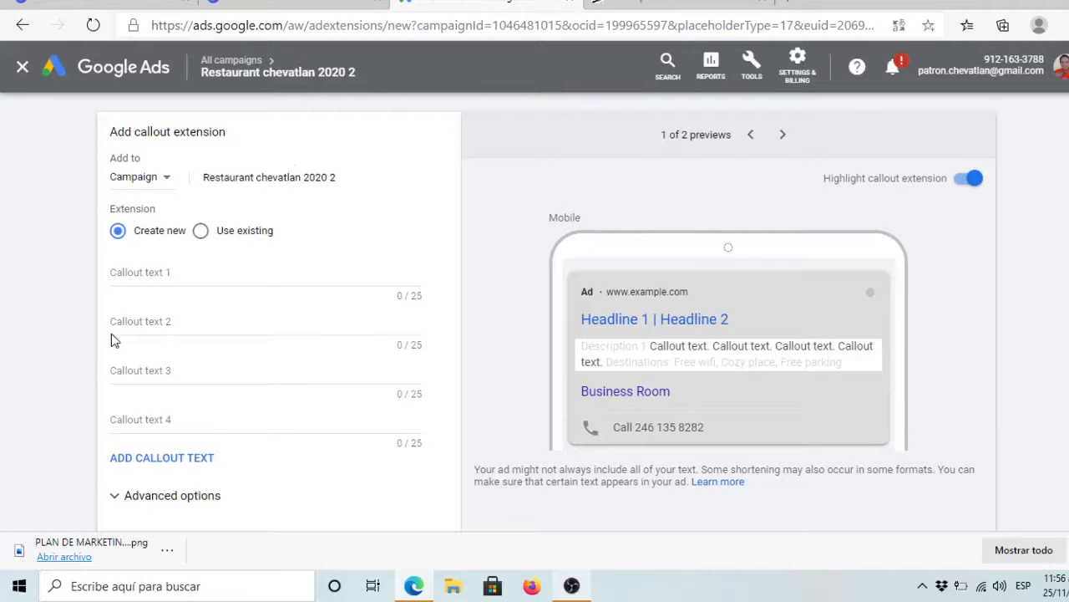
Step: Enter callouts 'New Pastor Pizza' and '2 X 1 craft beer mondays', trimmed to 25 characters
left_click(171, 276)
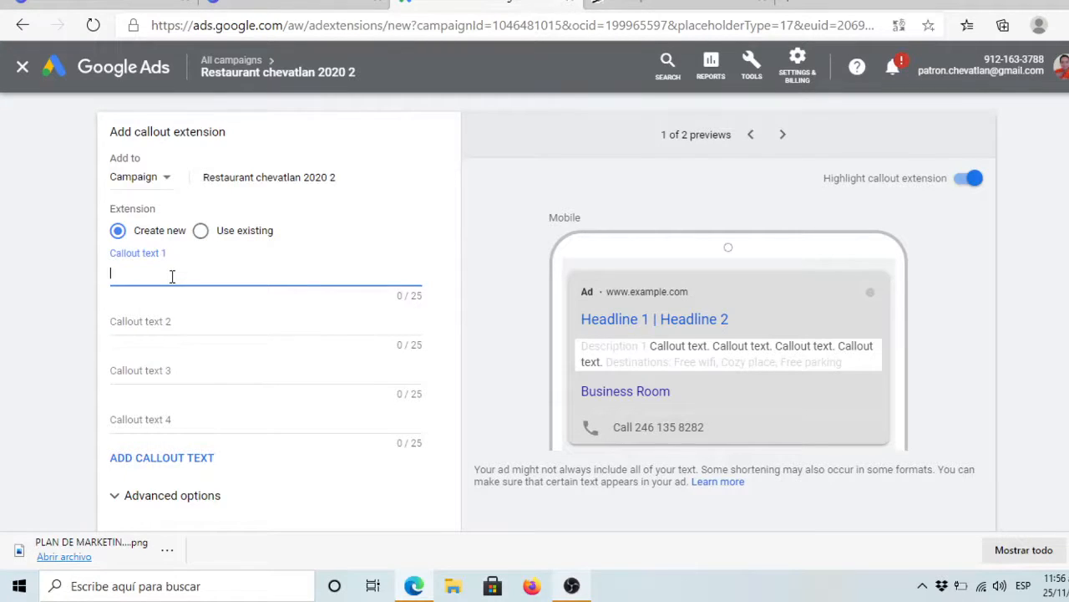
type("New Pasto")
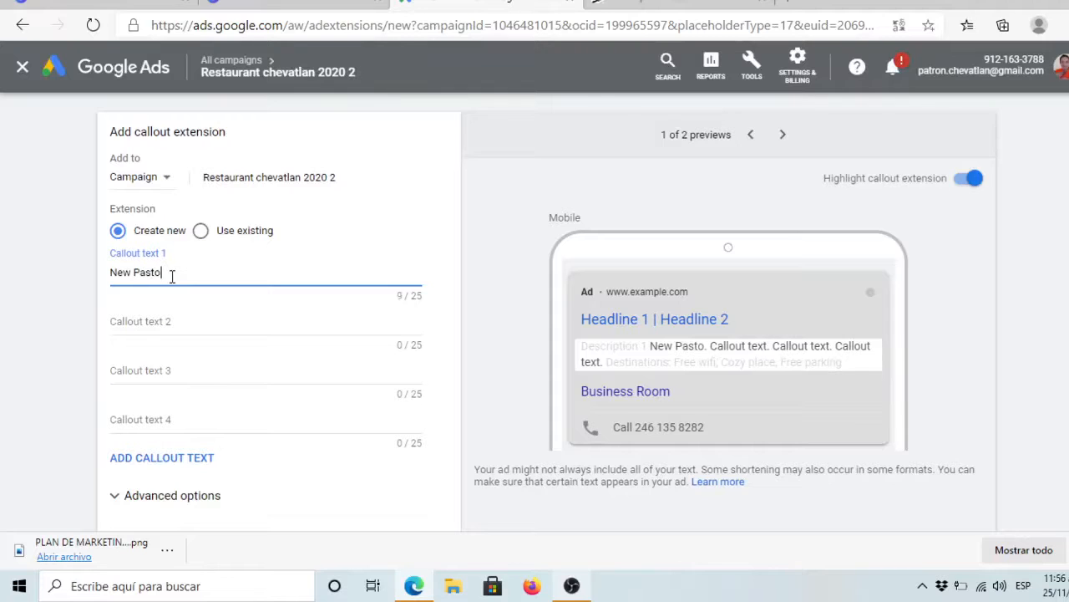
type("r Pizza")
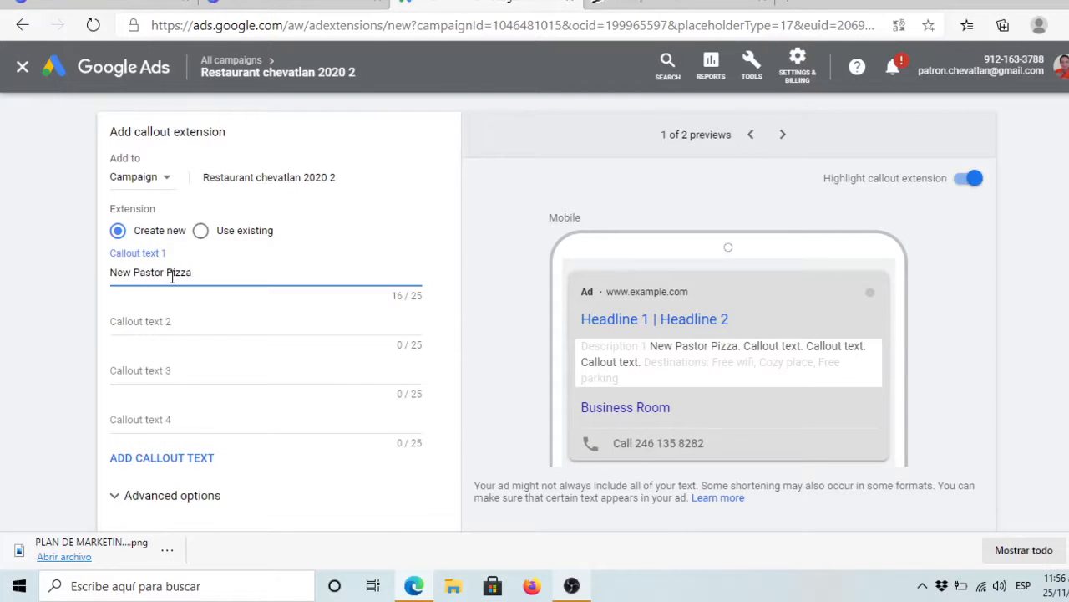
left_click(165, 322)
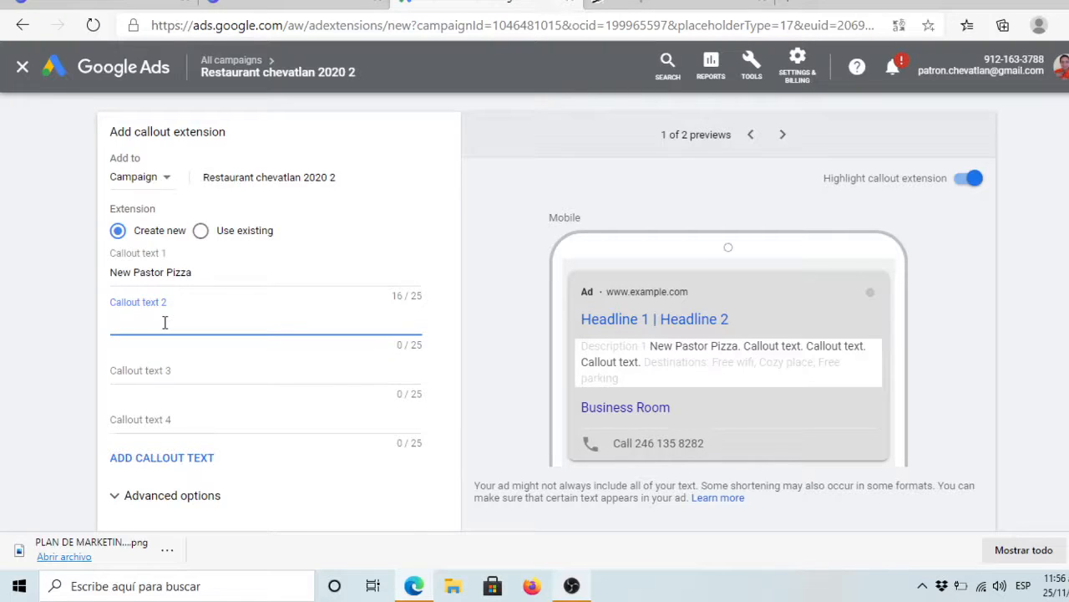
type("2")
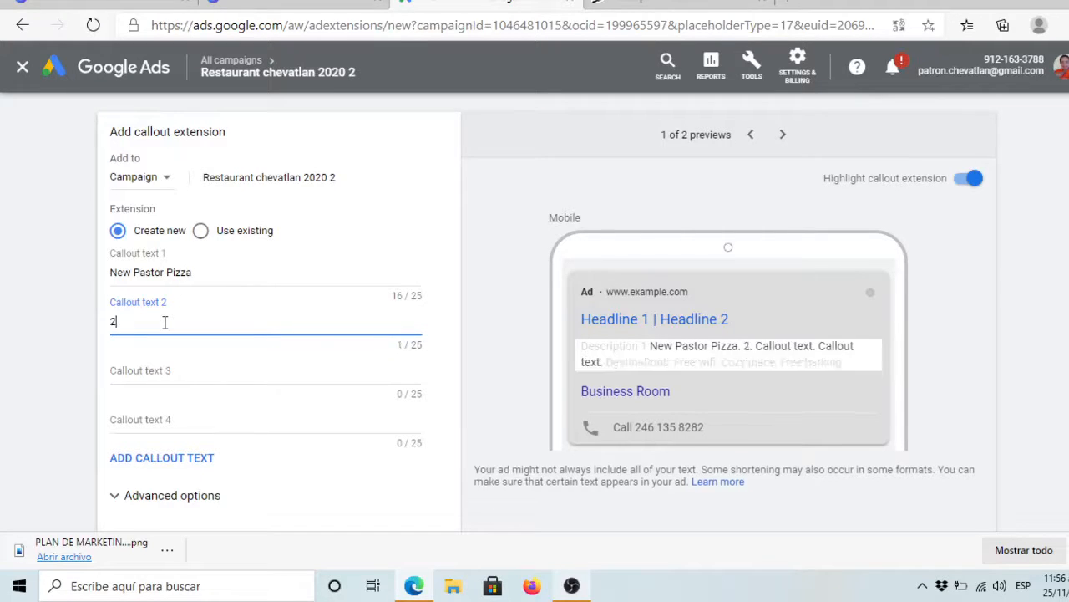
type(" X 1")
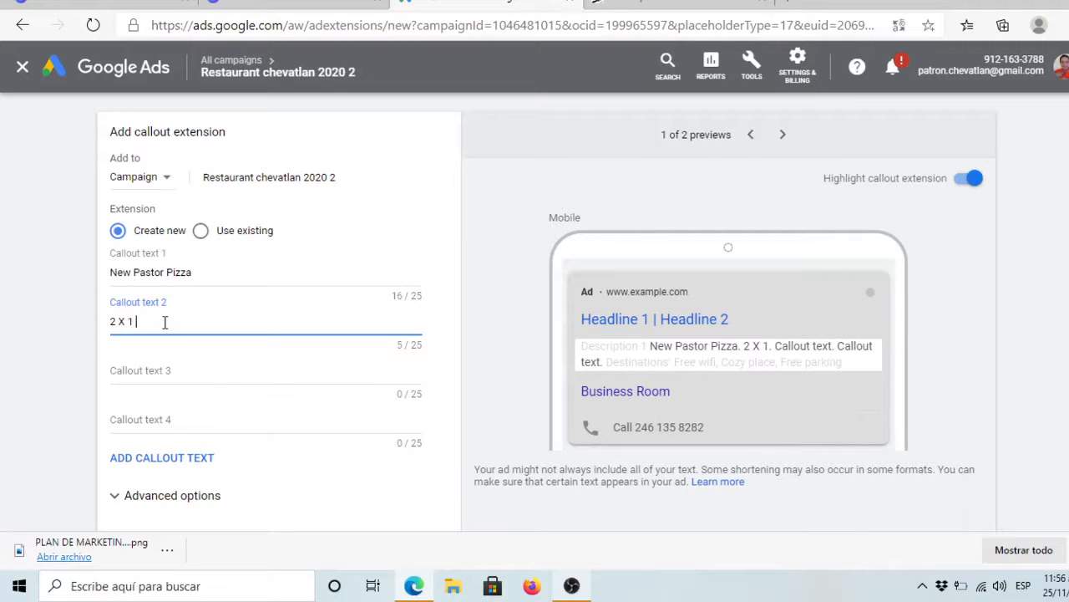
type(" on cr")
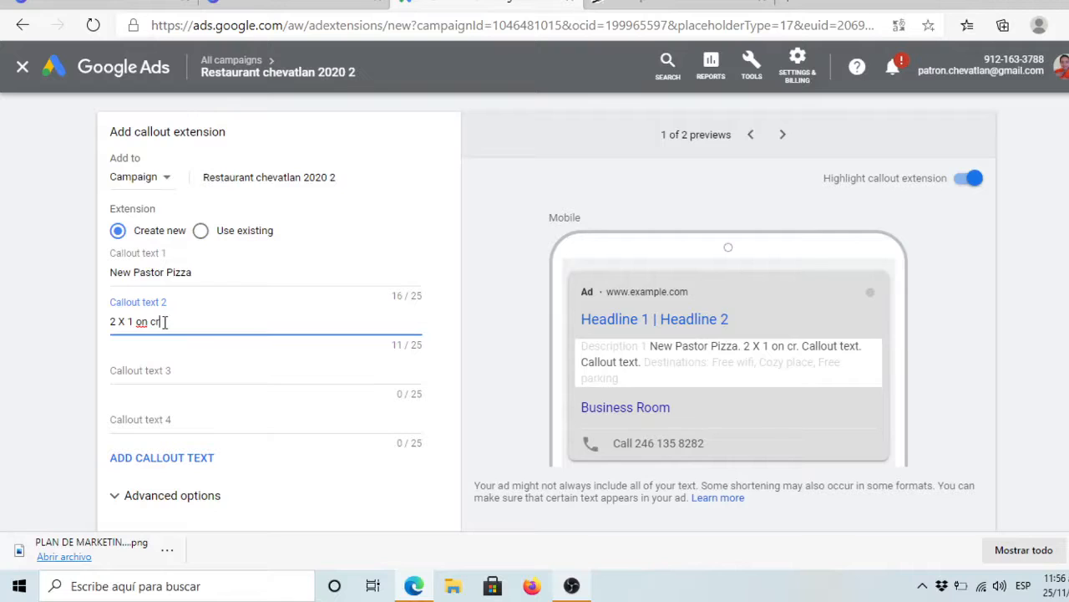
type("aft beer mondays")
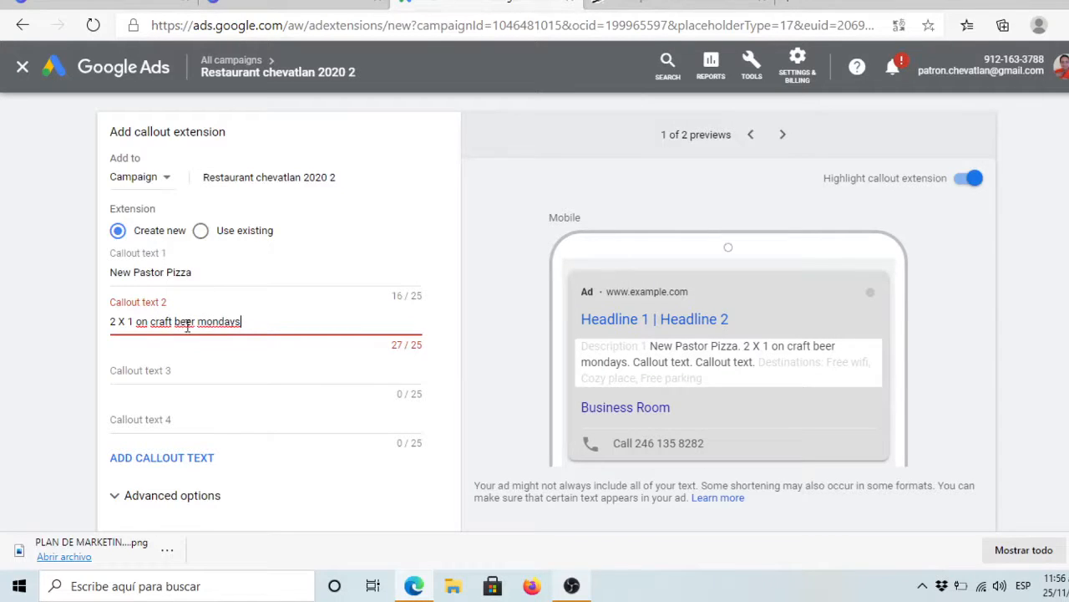
left_click(150, 322)
key("BackSpace")
key("BackSpace")
key("BackSpace")
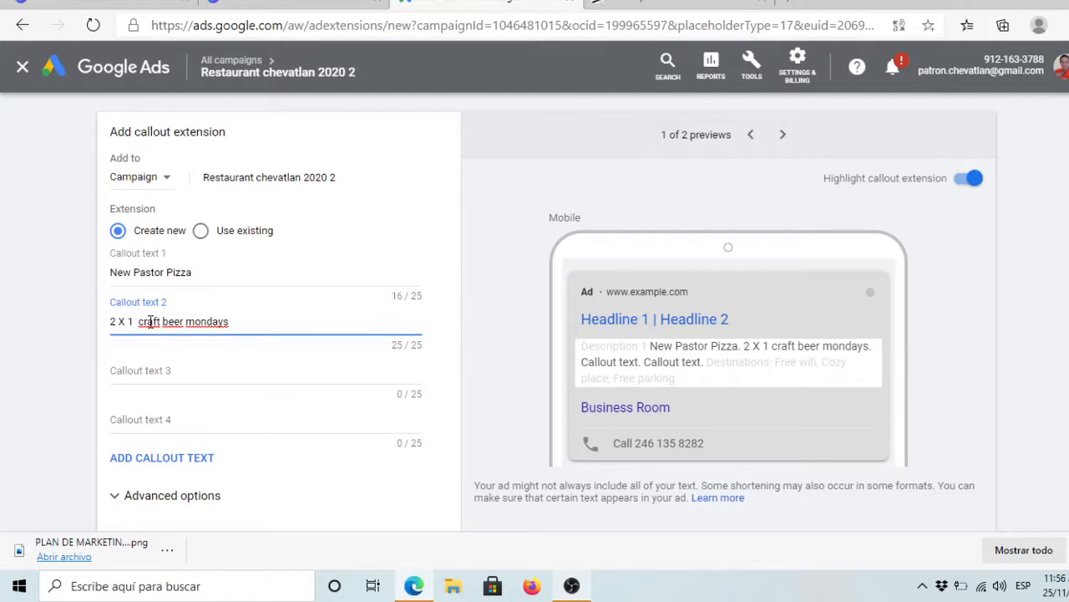
key("BackSpace")
Step: Save the two callouts to the campaign
left_click(162, 370)
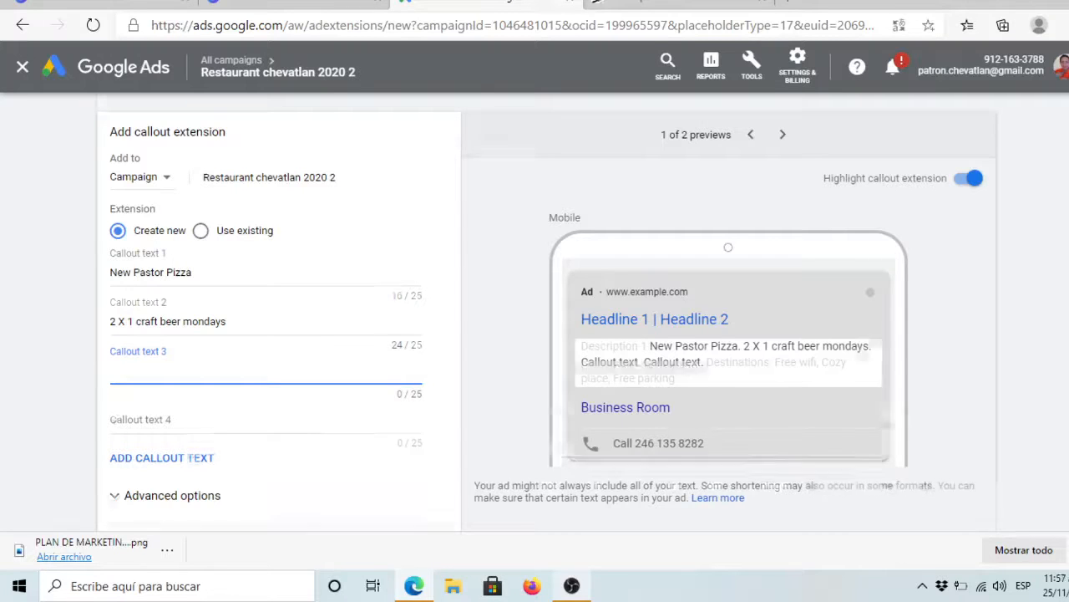
scroll(449, 342, "down", 1)
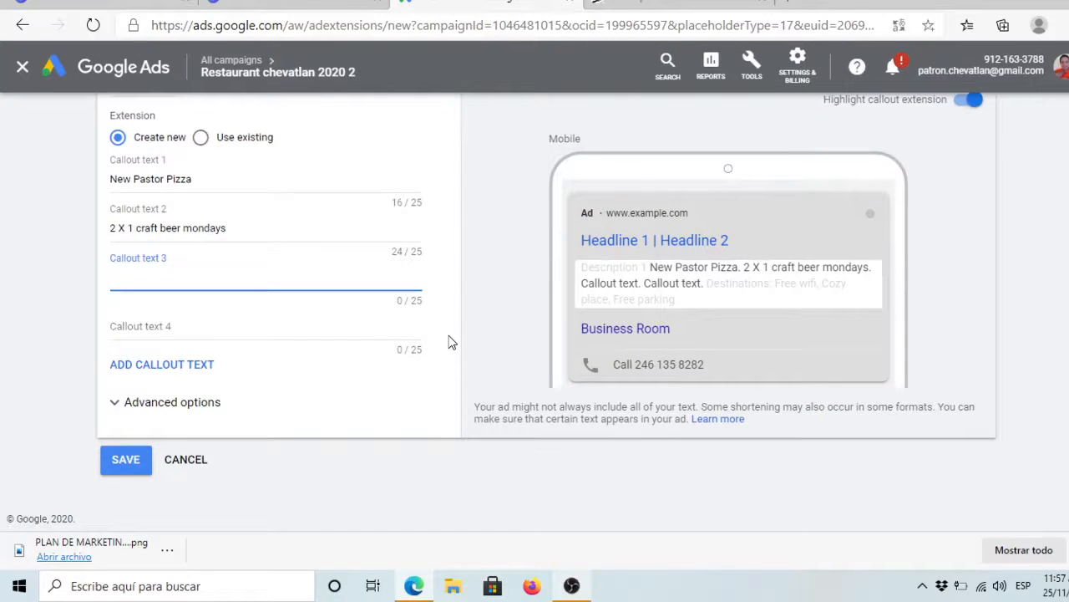
left_click(125, 460)
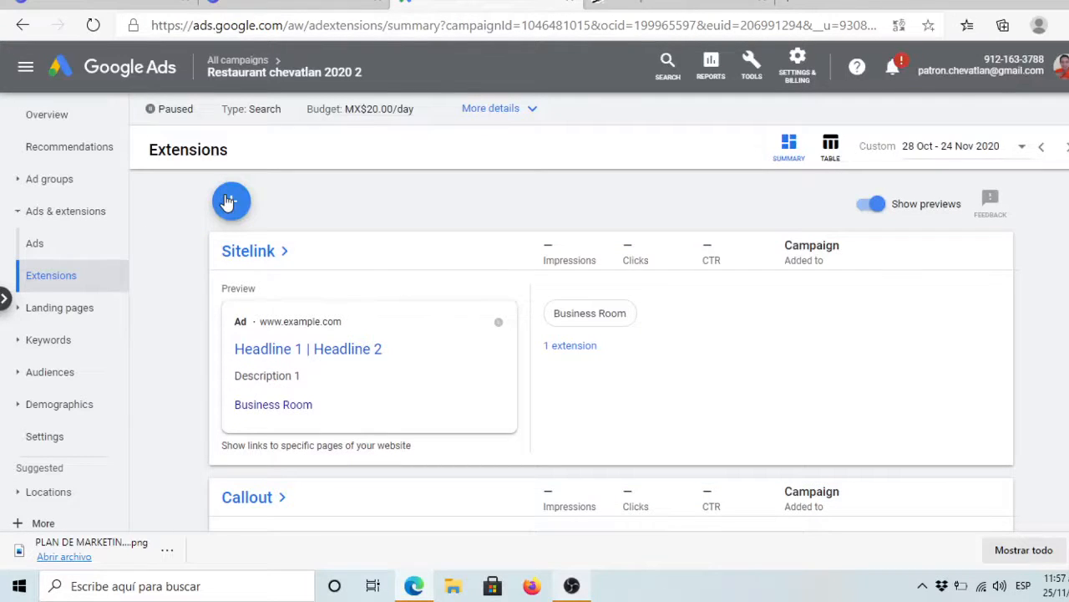
Step: Choose Lead form extension from the + Ad extension menu
left_click(231, 201)
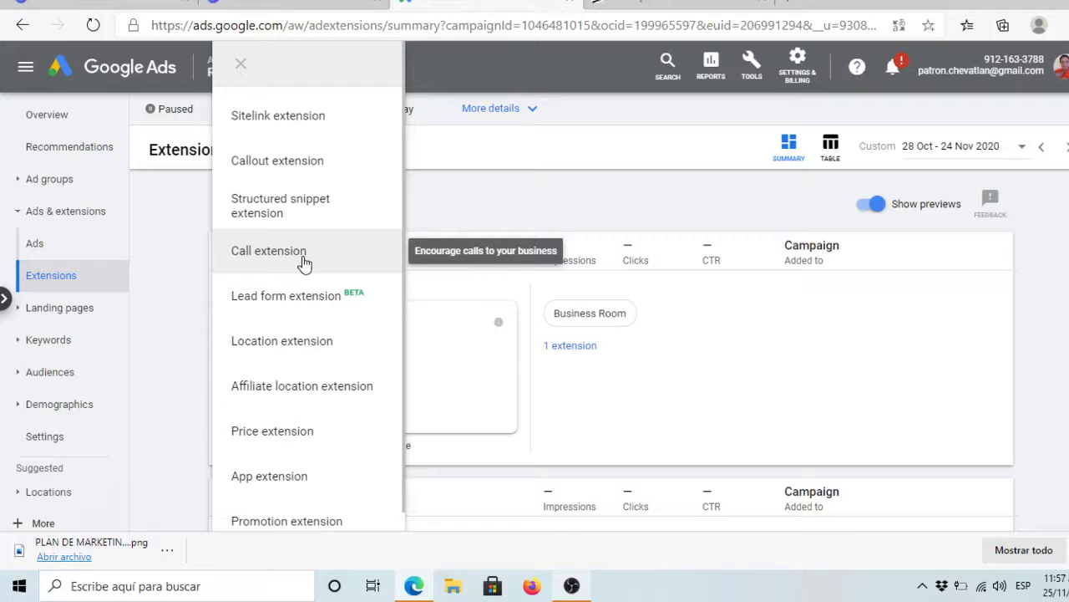
left_click(296, 304)
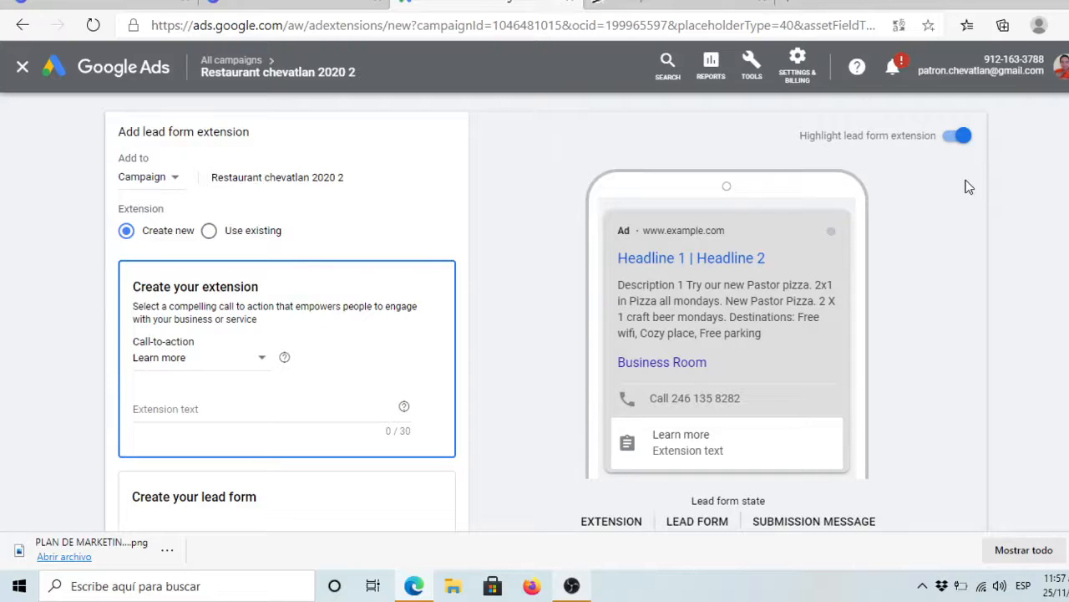
Step: Set the call-to-action to Book now and extension text to 'Come to dinner at Chevatlán'
left_click(202, 366)
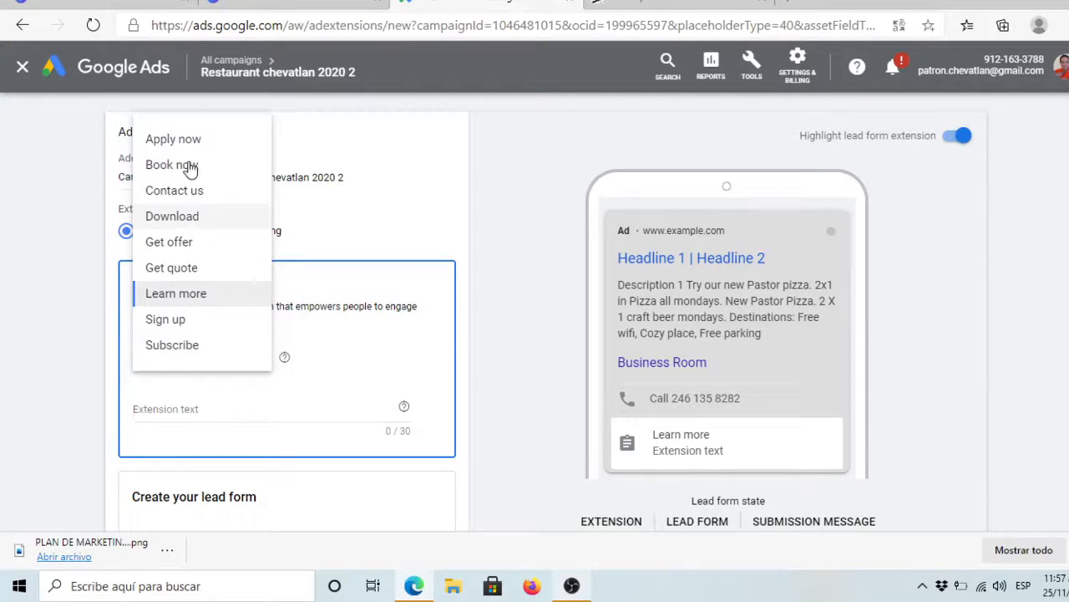
left_click(190, 167)
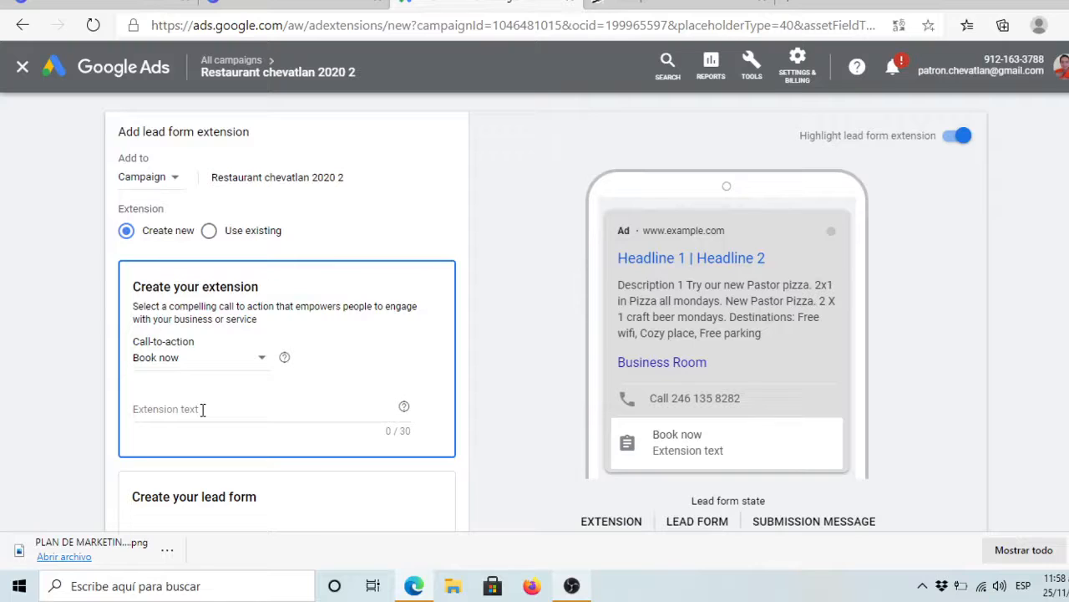
left_click(202, 409)
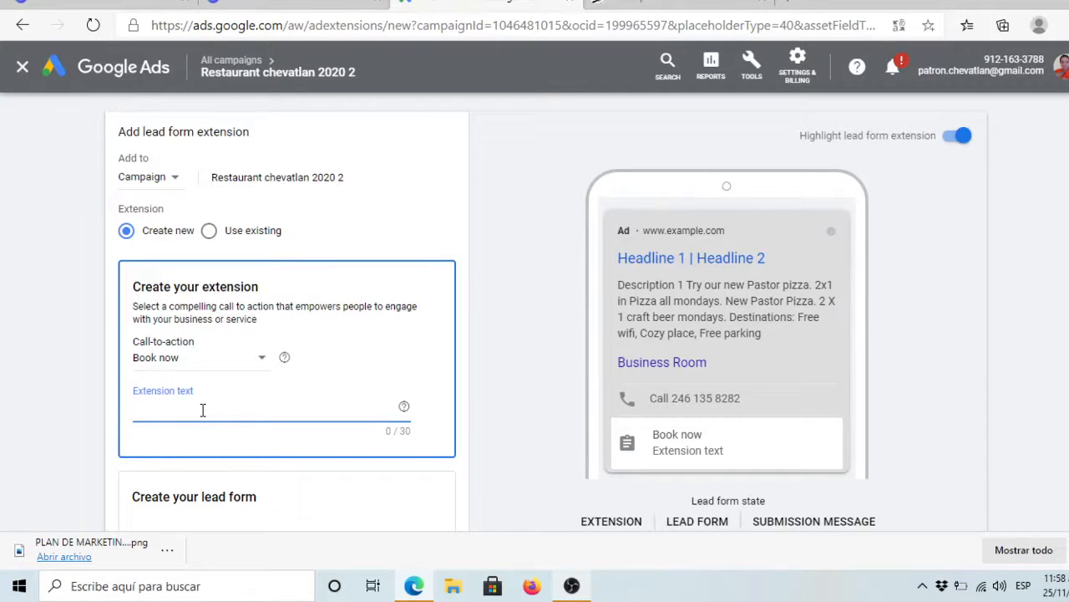
type("Come to din")
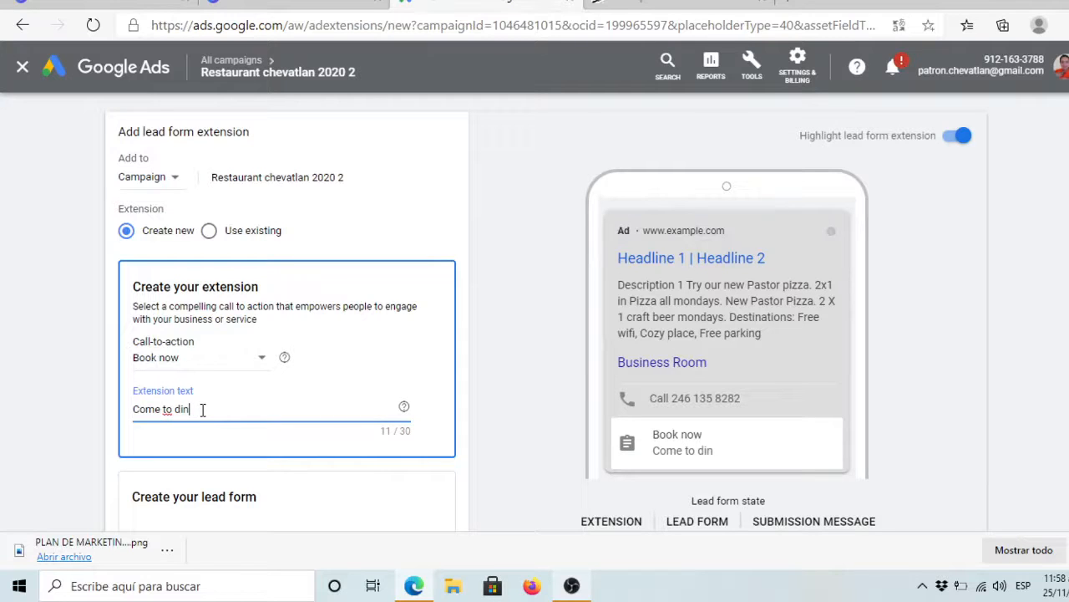
type("ner at Cheva")
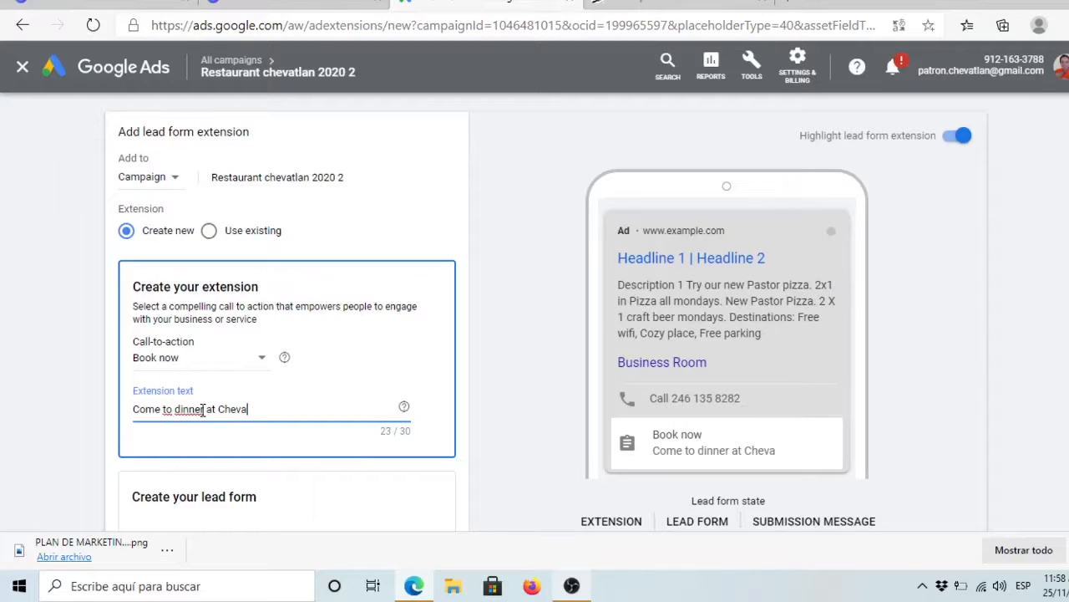
type("tlán")
scroll(286, 334, "down", 3)
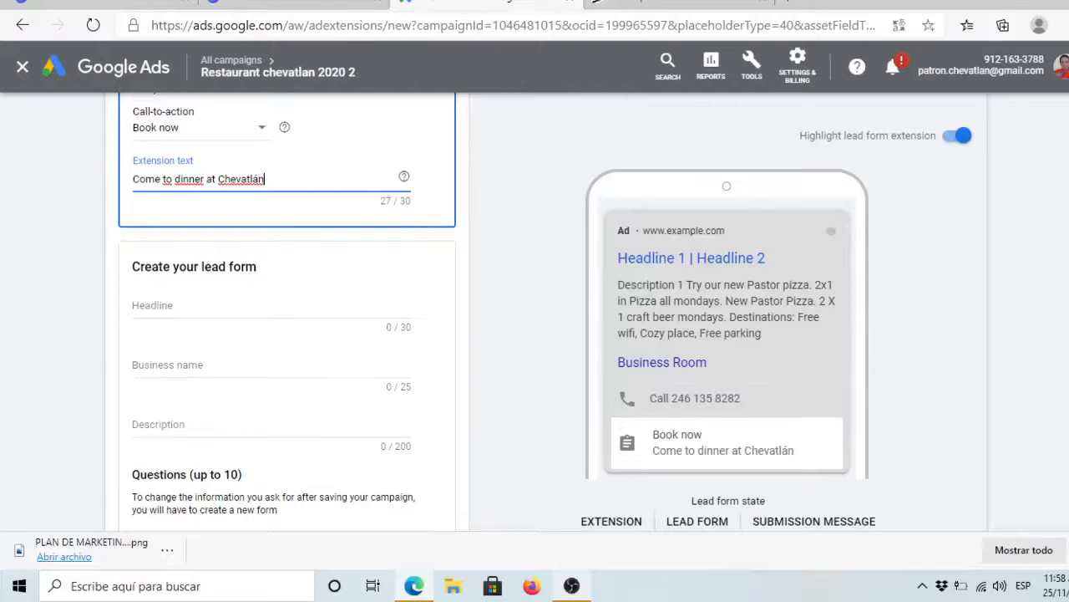
scroll(287, 334, "down", 1)
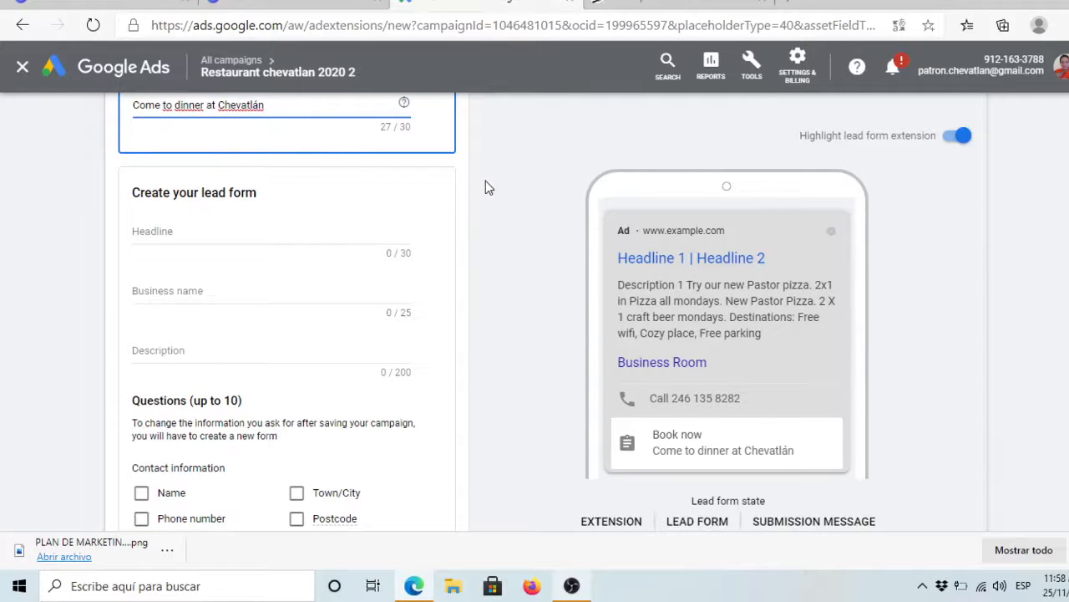
Step: Enter headline 'Open your Chevatln Store', business name Chevatlán, and the recognised-brand description
left_click(251, 234)
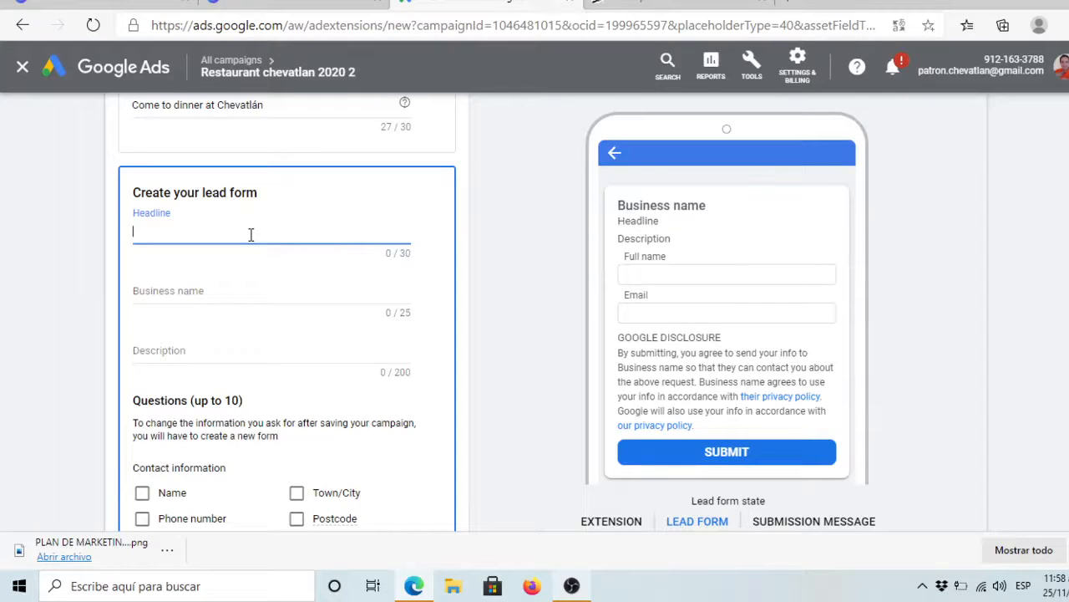
type("Open your Chevatln Store")
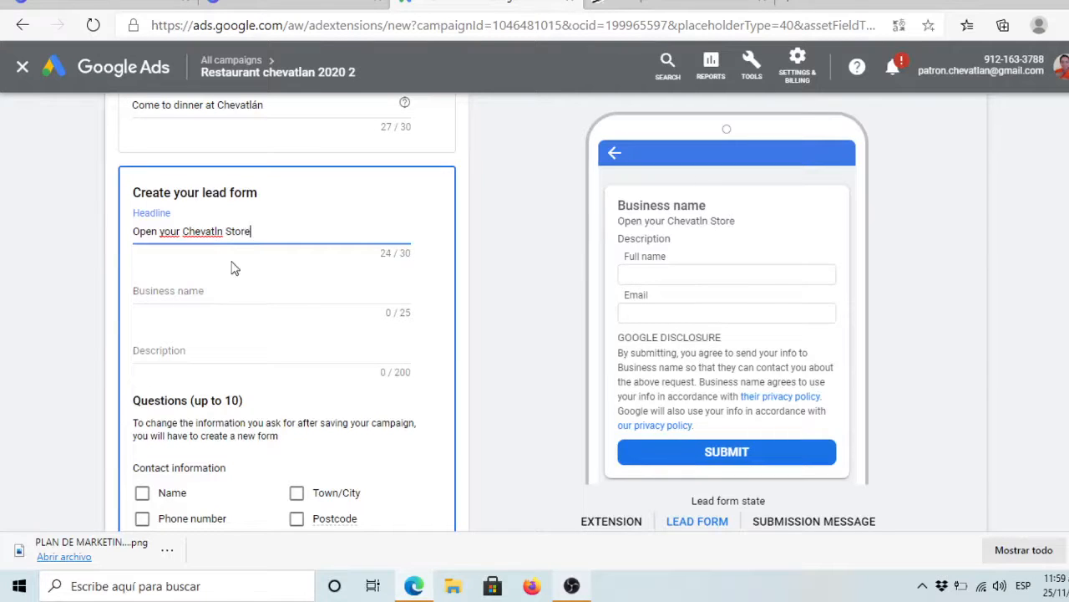
left_click(197, 294)
type("Ch")
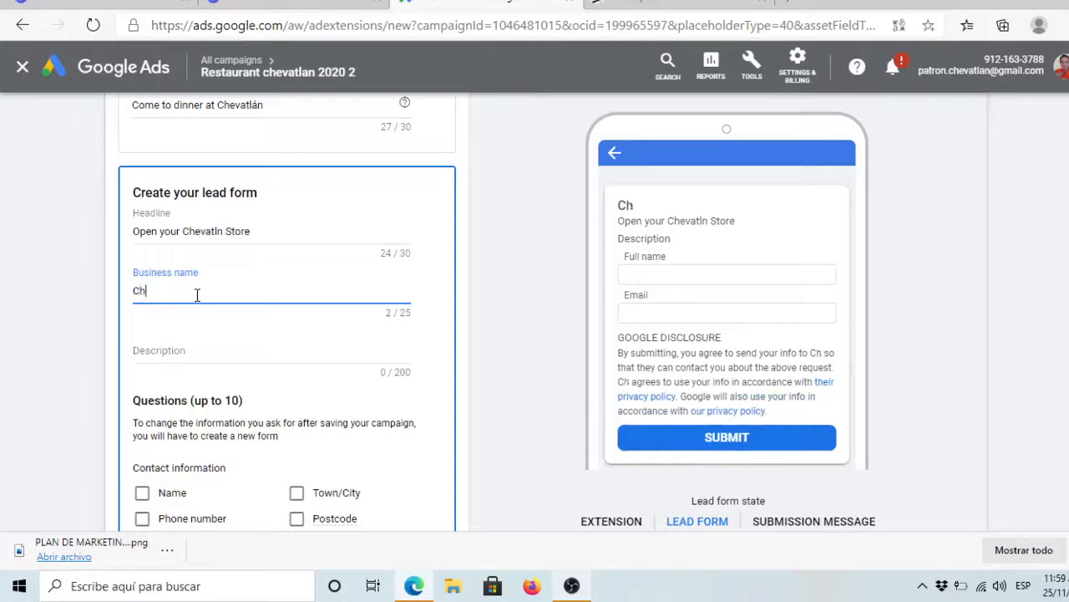
type("evatlán")
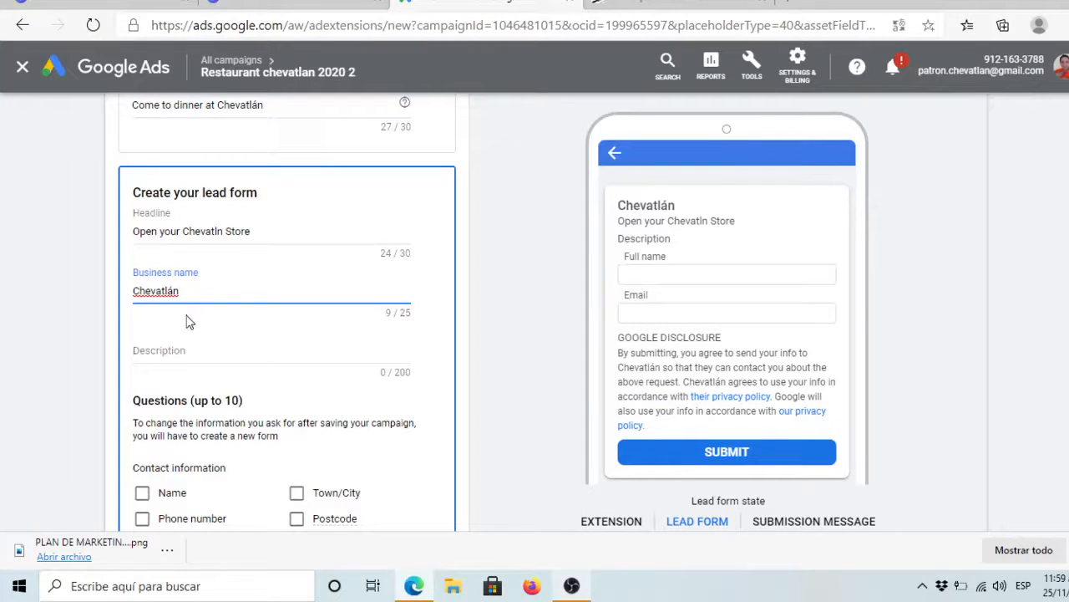
left_click(184, 349)
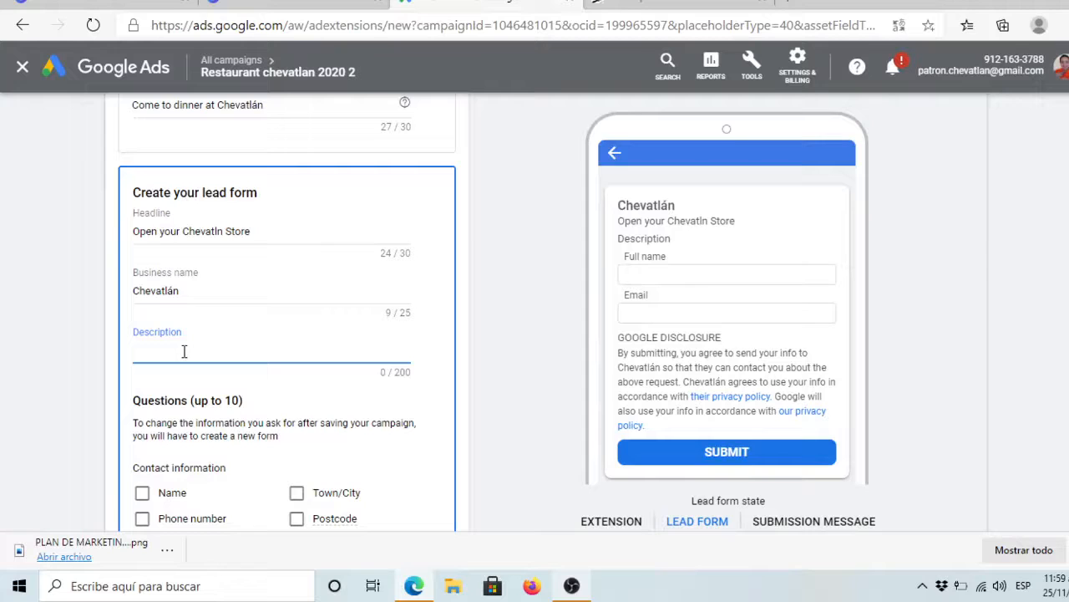
type("Start your busine")
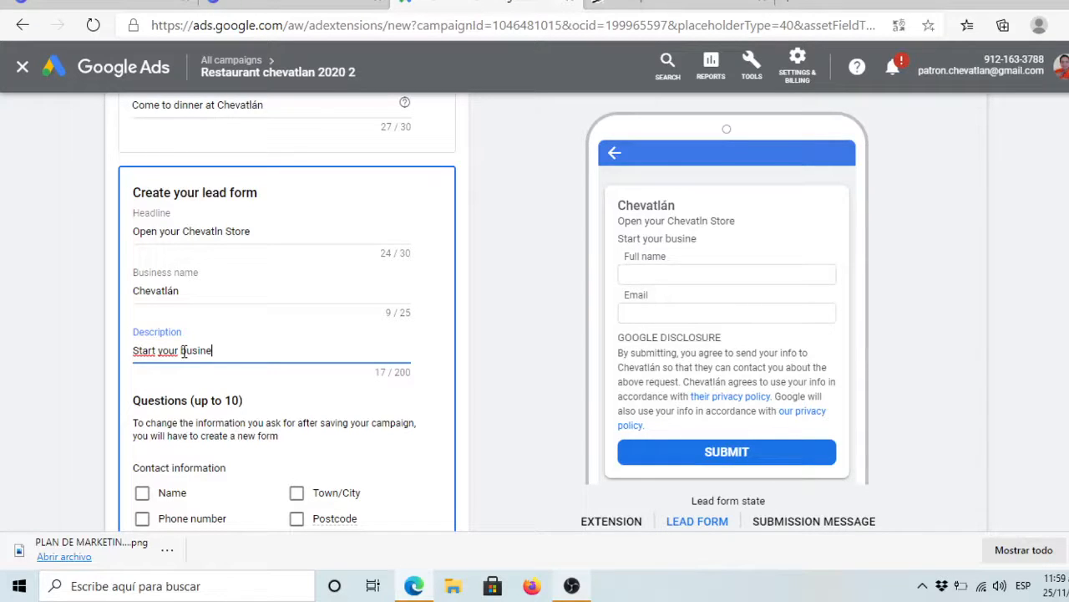
type("es with a recogni")
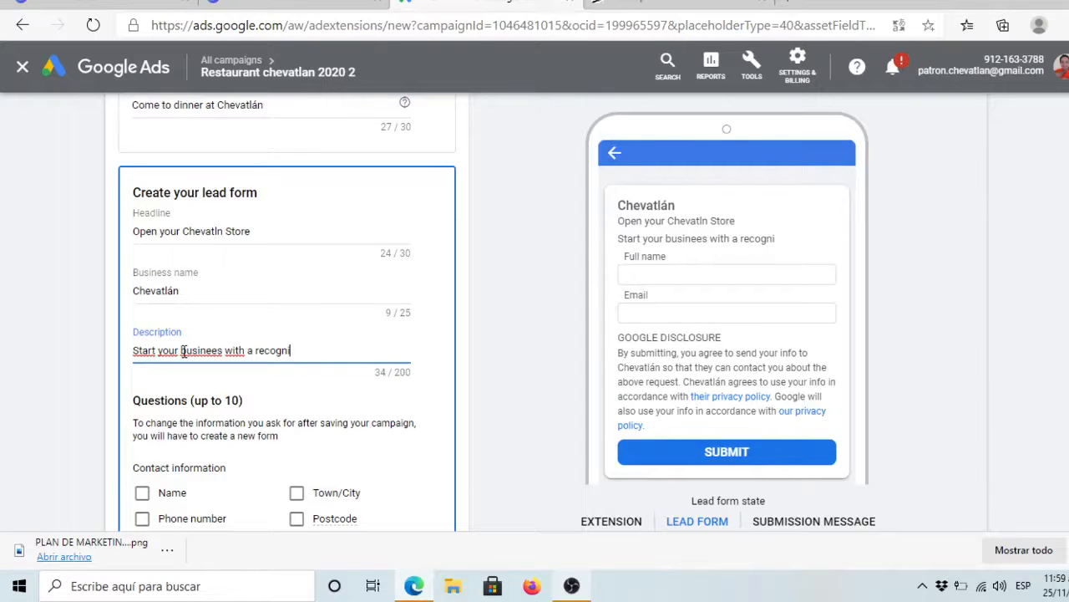
type("sed brand")
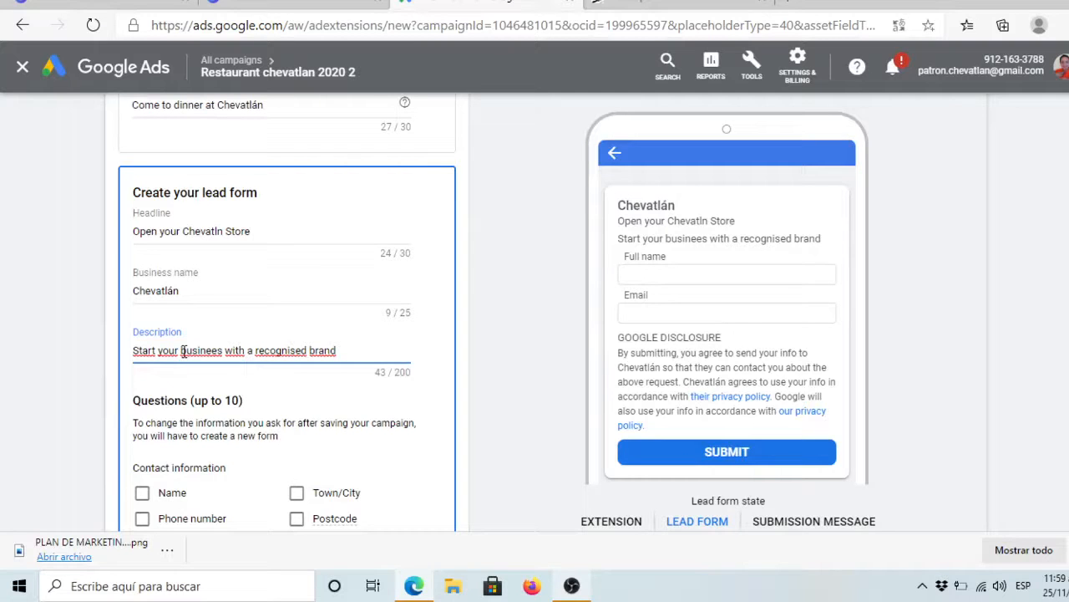
type(", and star")
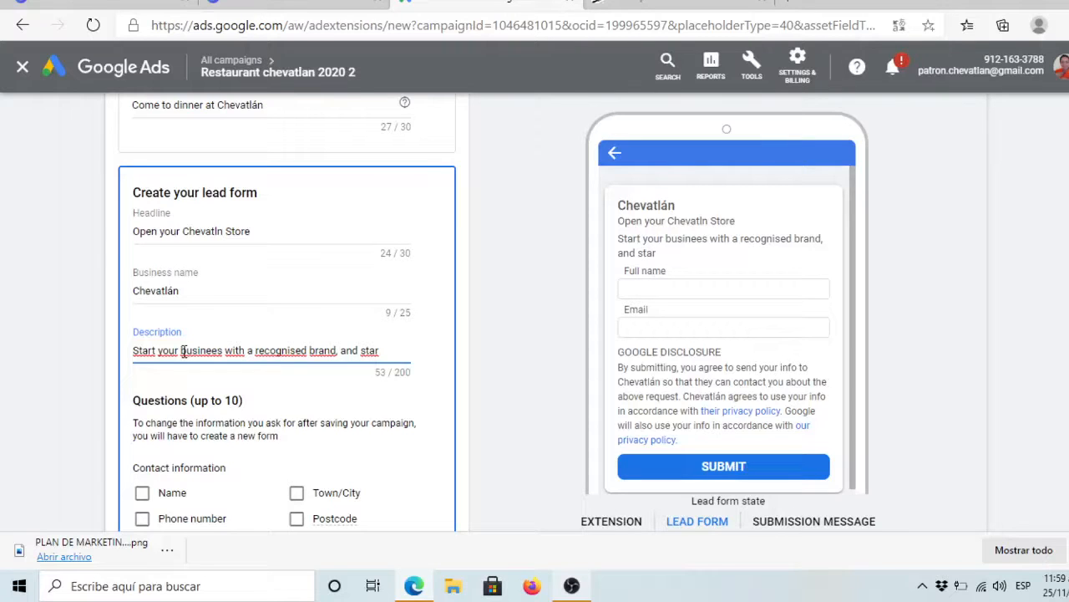
type(" as soon as pos")
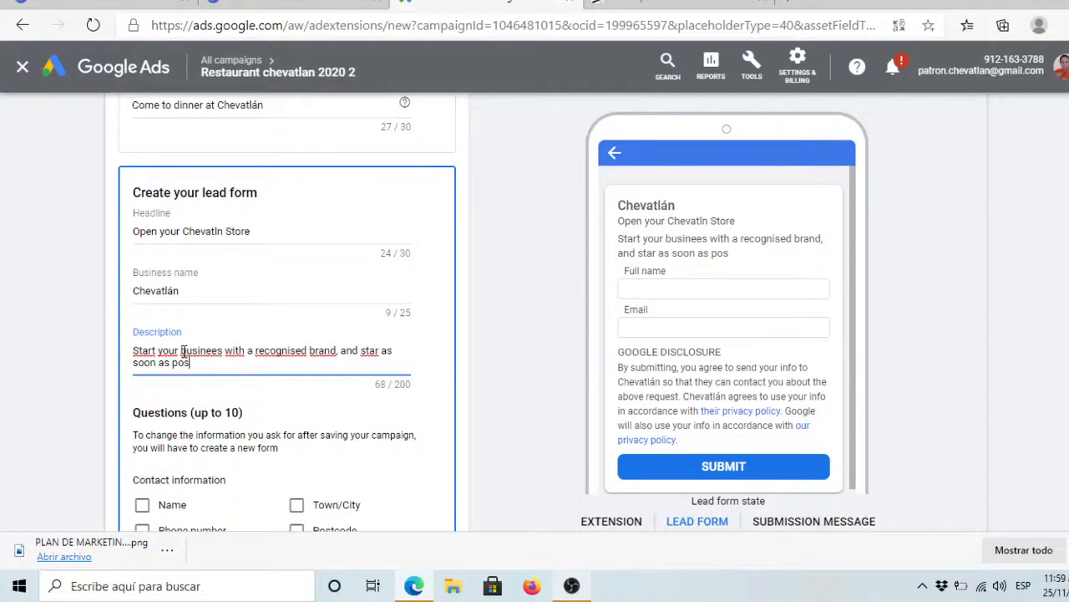
type("sible")
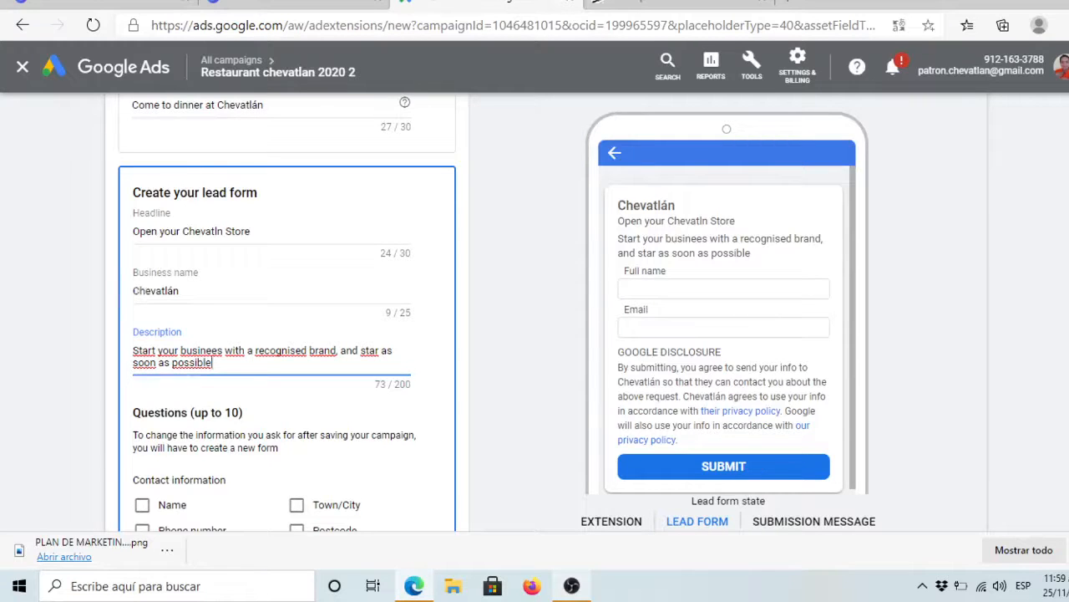
scroll(287, 313, "down", 3)
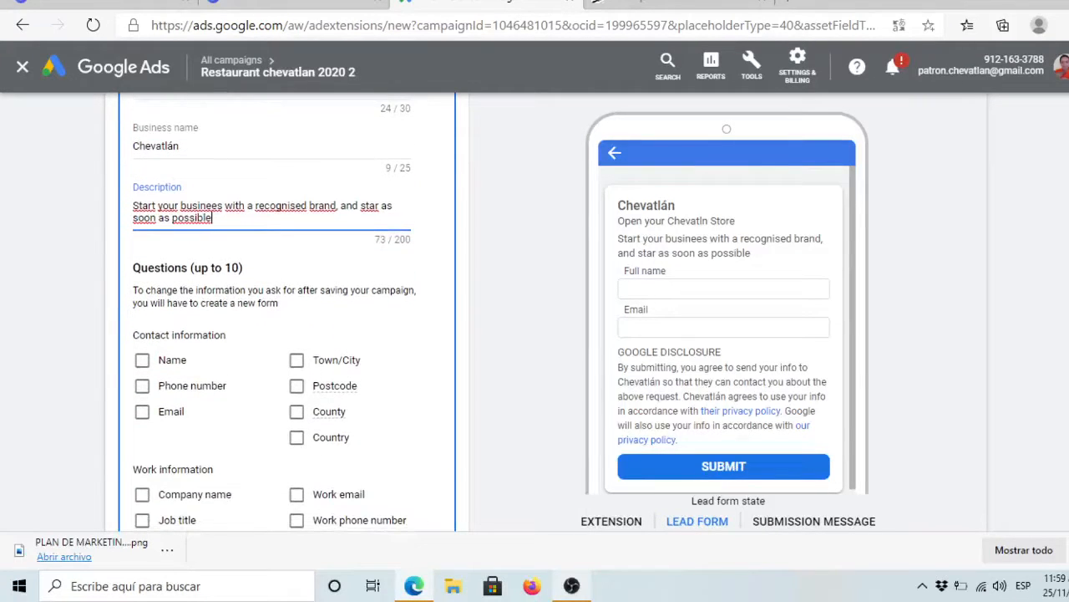
Step: Make the lead form ask for phone number, email and full name, then scroll to SAVE
scroll(287, 313, "down", 1)
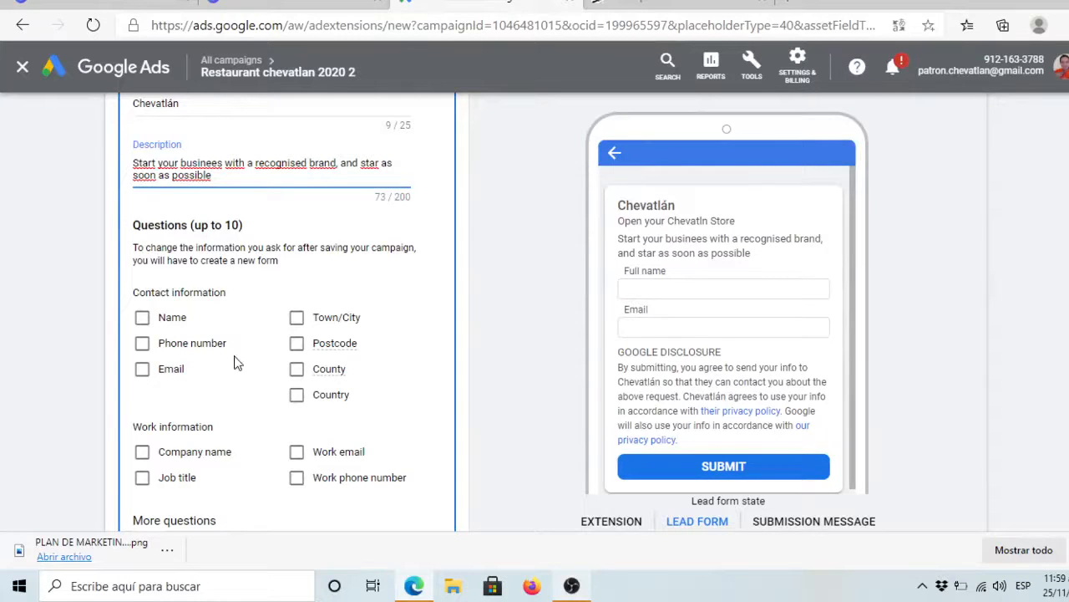
left_click(143, 344)
left_click(143, 372)
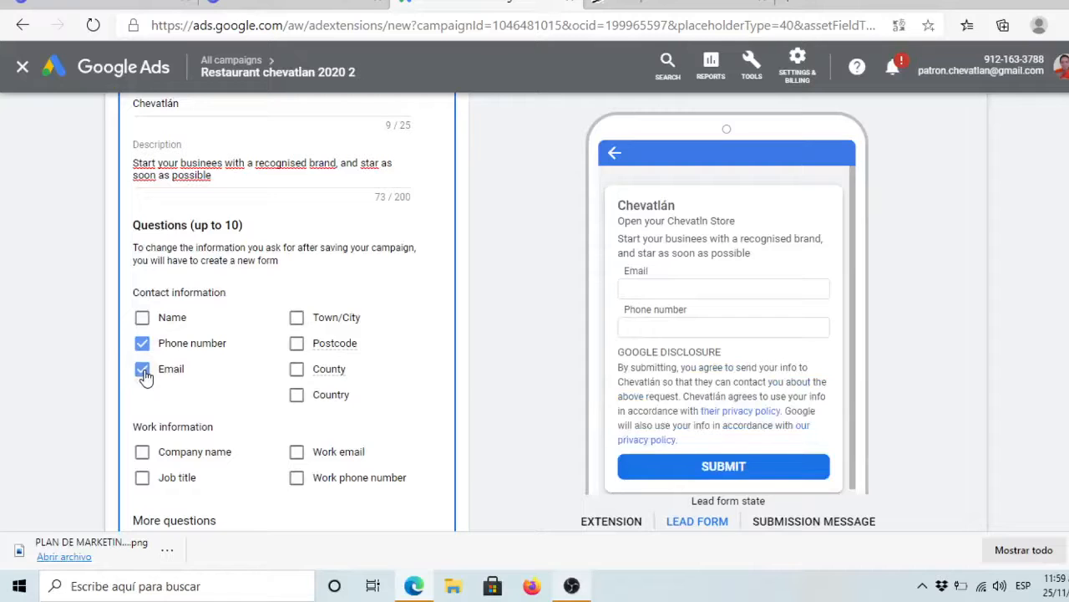
left_click(144, 319)
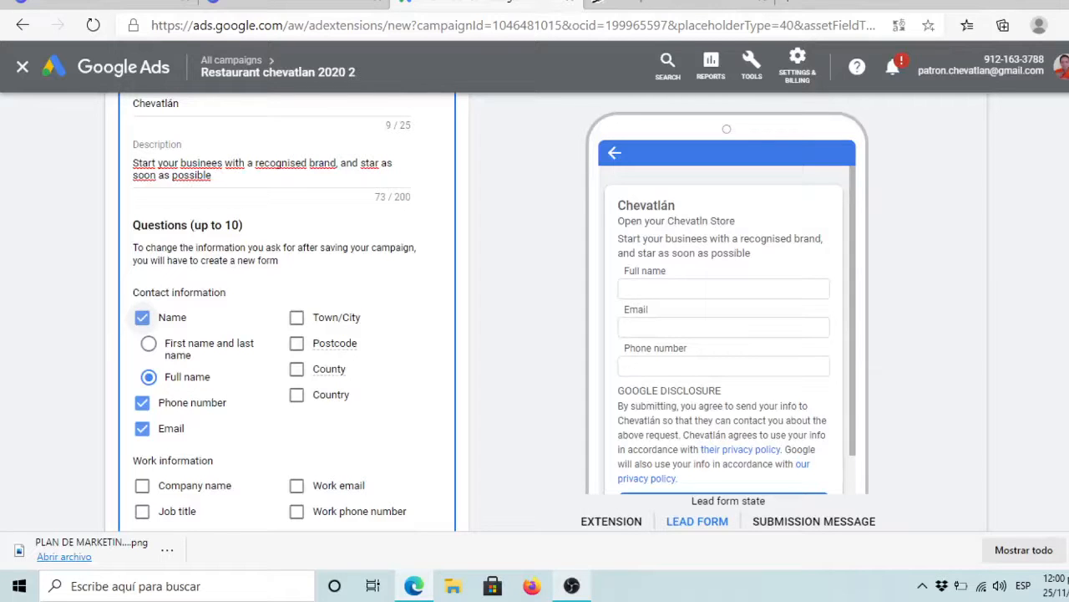
scroll(288, 313, "down", 1)
scroll(288, 313, "down", 1)
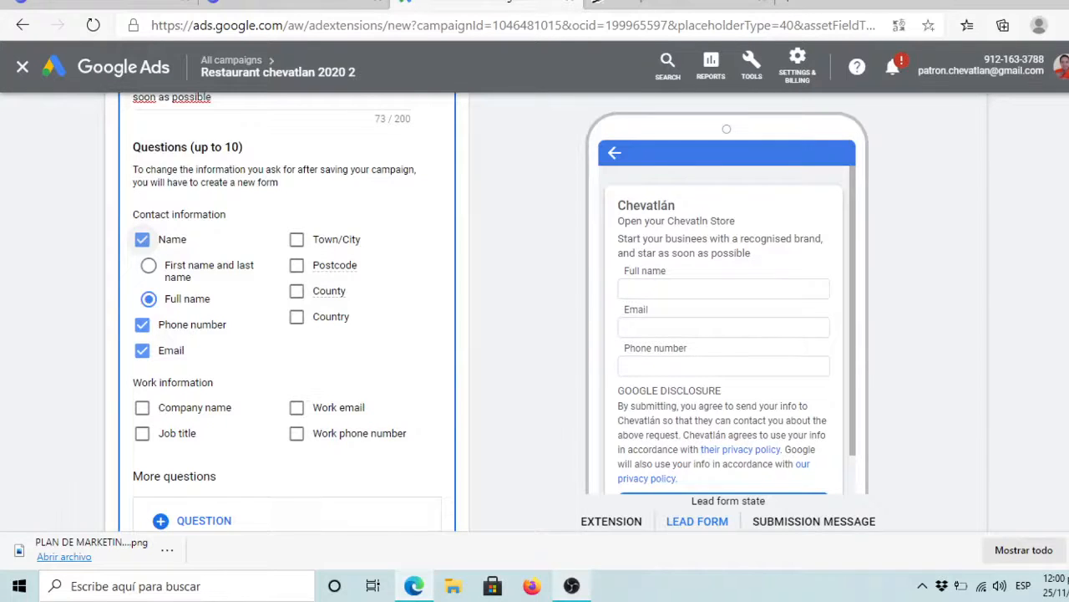
scroll(287, 313, "down", 1)
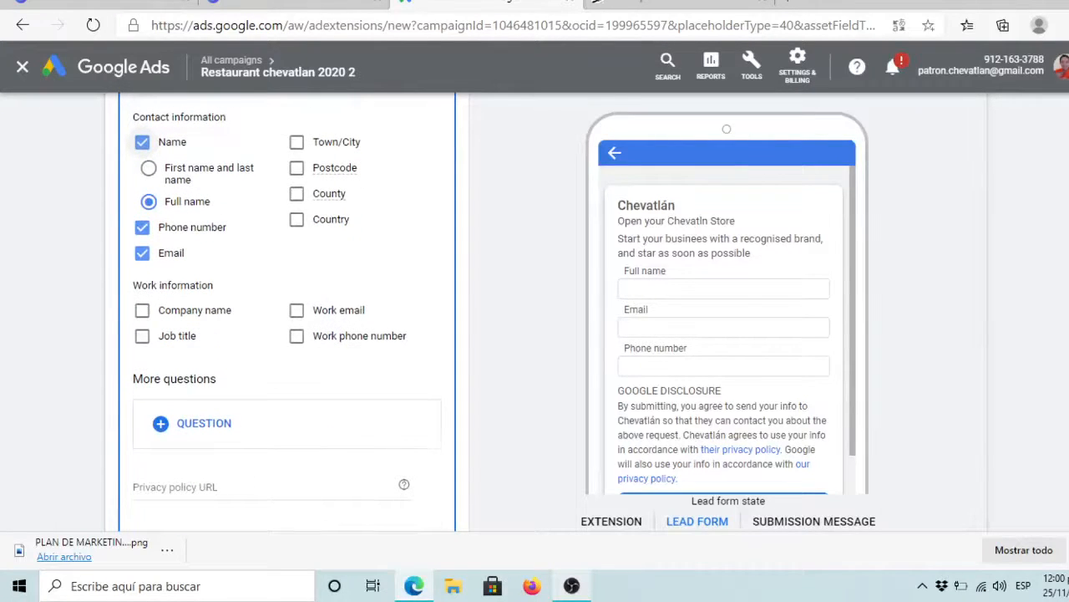
scroll(288, 313, "down", 1)
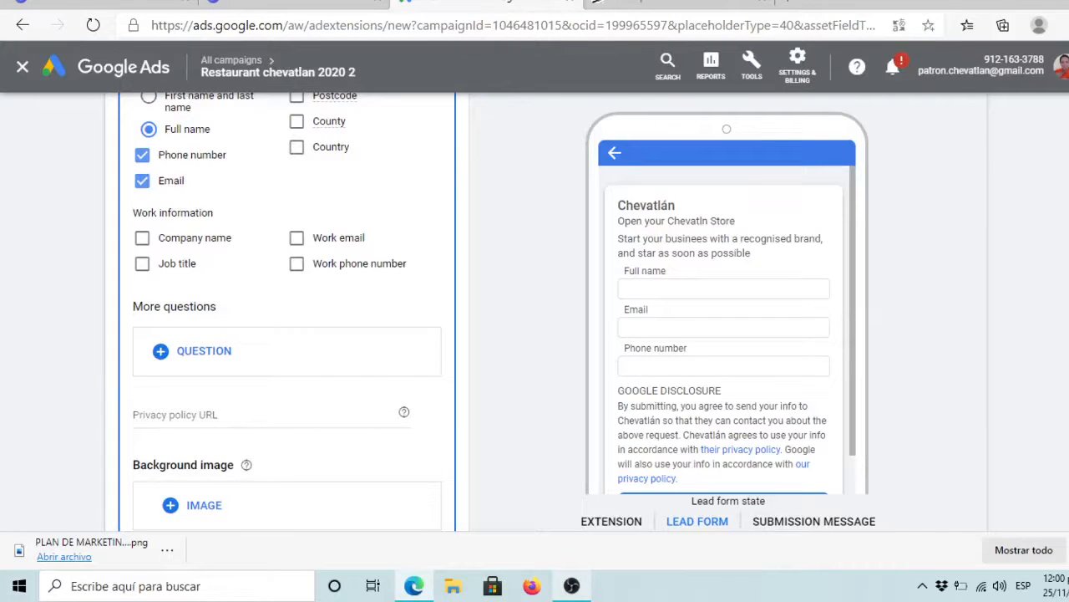
scroll(287, 313, "down", 1)
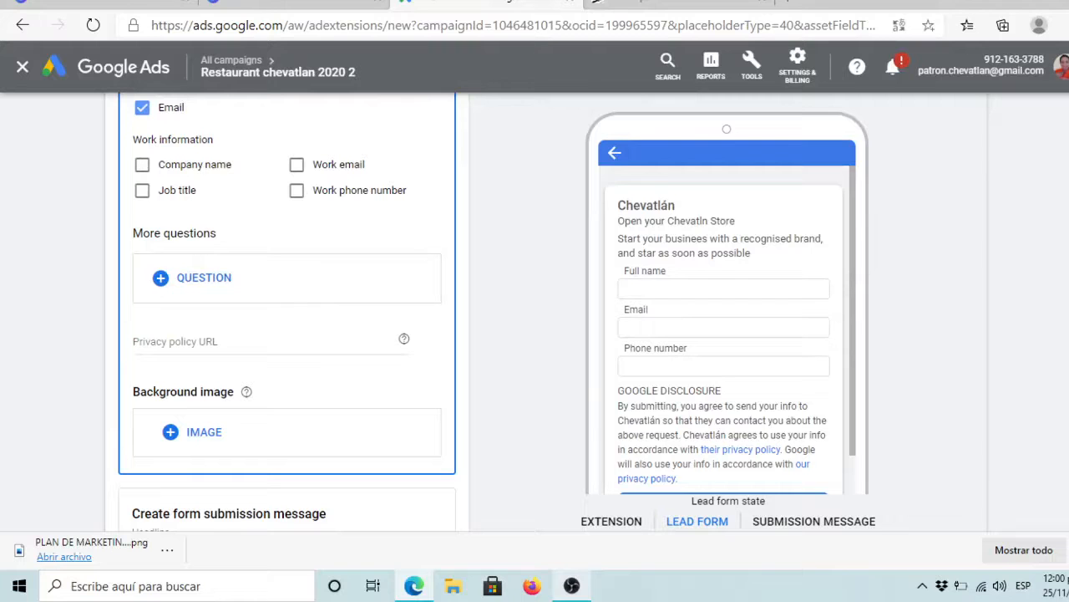
scroll(286, 316, "down", 1)
scroll(286, 315, "down", 3)
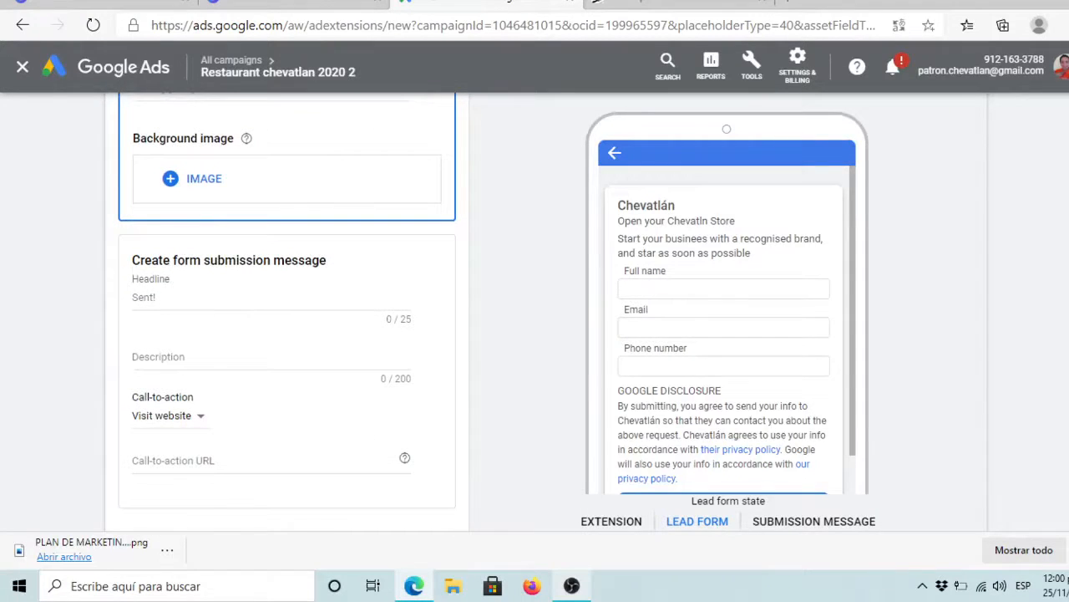
scroll(287, 316, "down", 3)
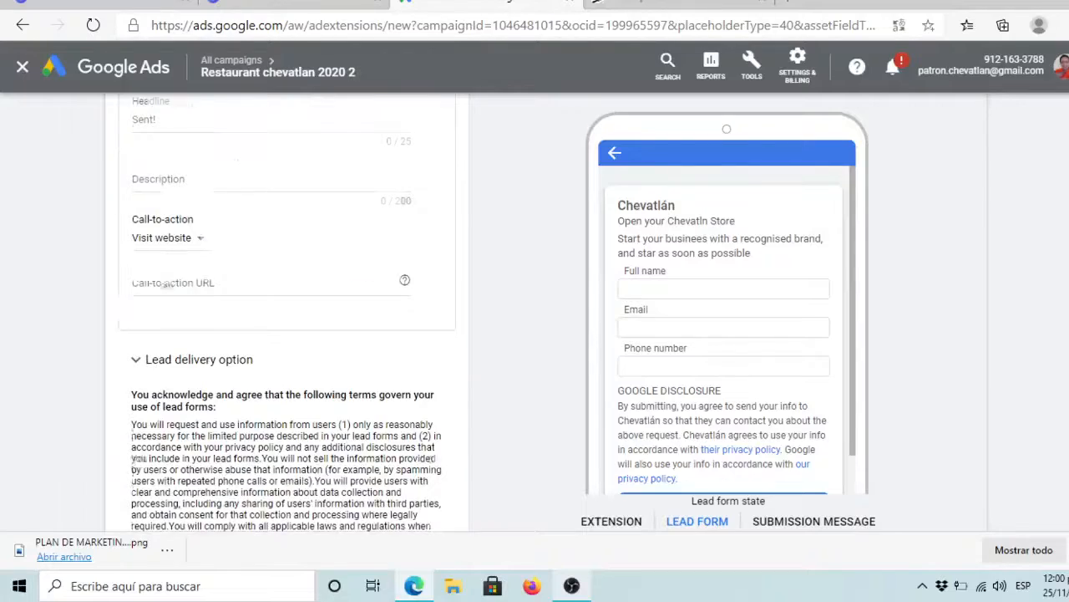
scroll(287, 316, "down", 5)
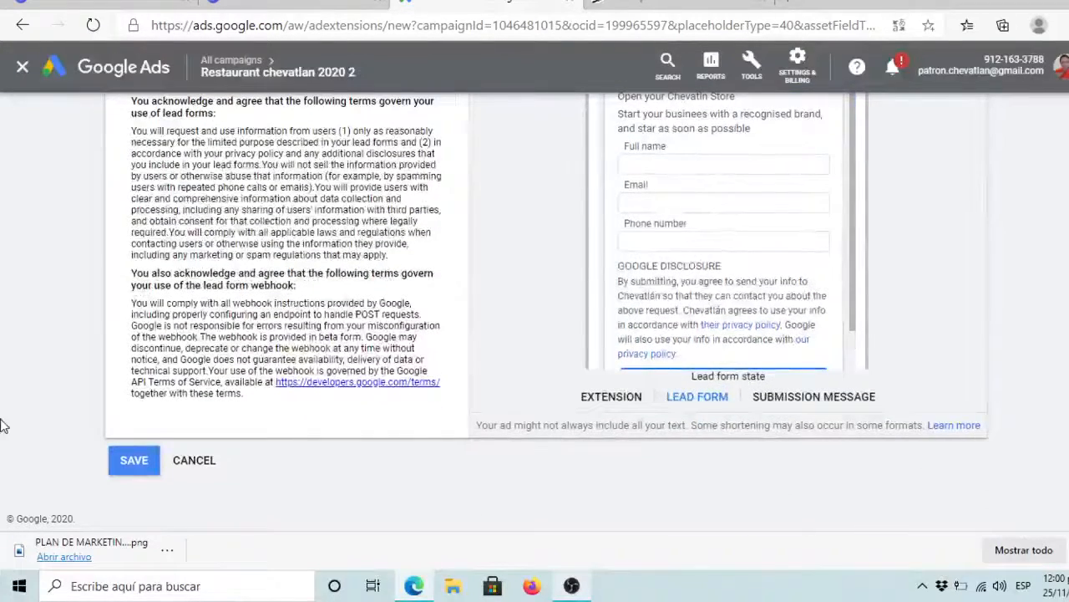
Step: Try saving the lead form, revealing missing privacy policy URL and image errors
left_click(134, 459)
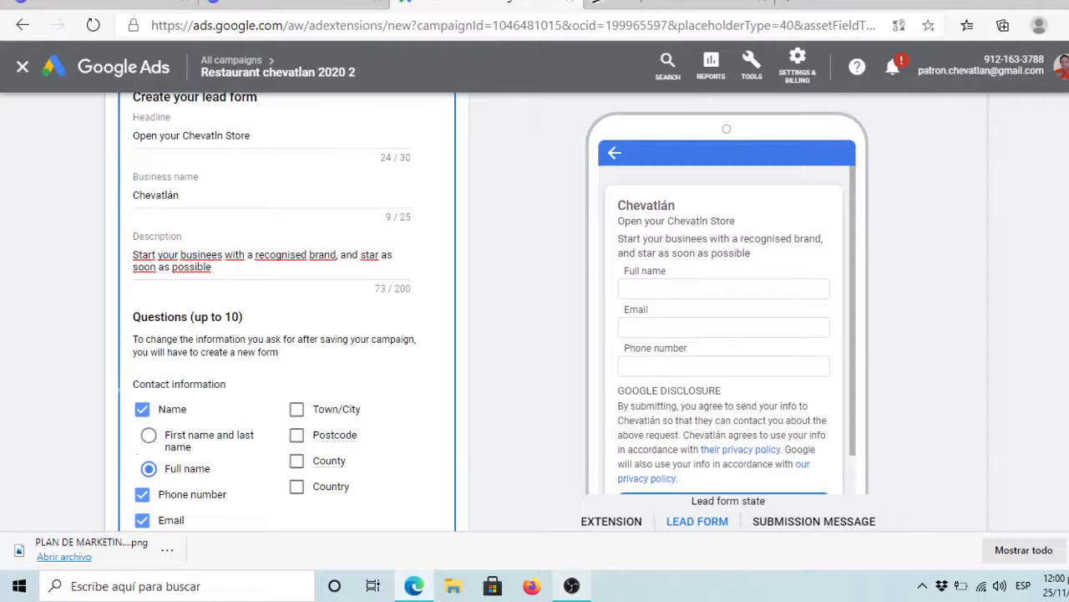
scroll(287, 312, "up", 5)
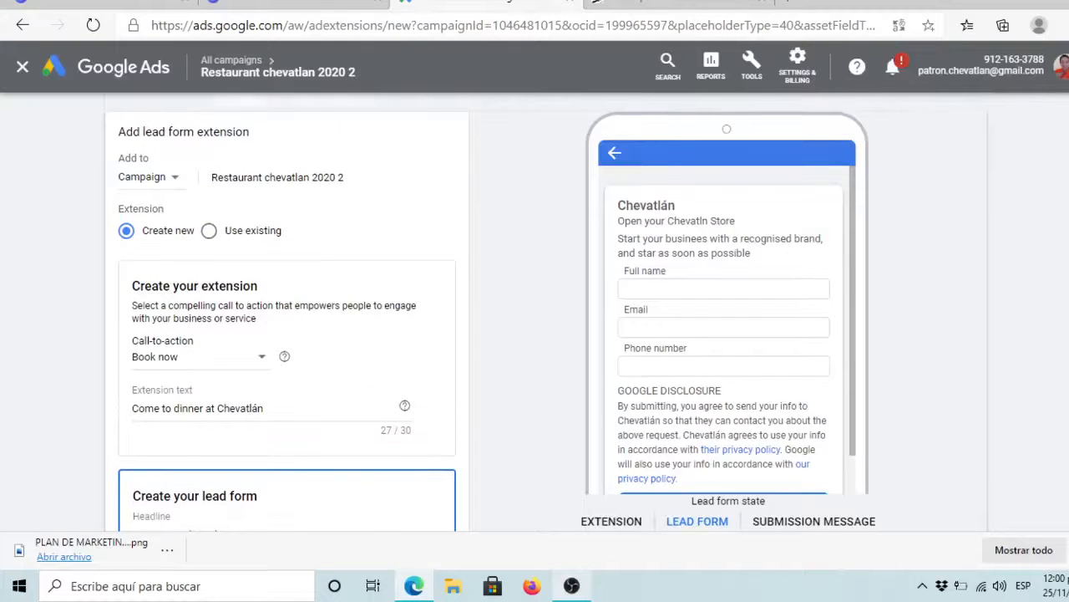
scroll(287, 312, "down", 10)
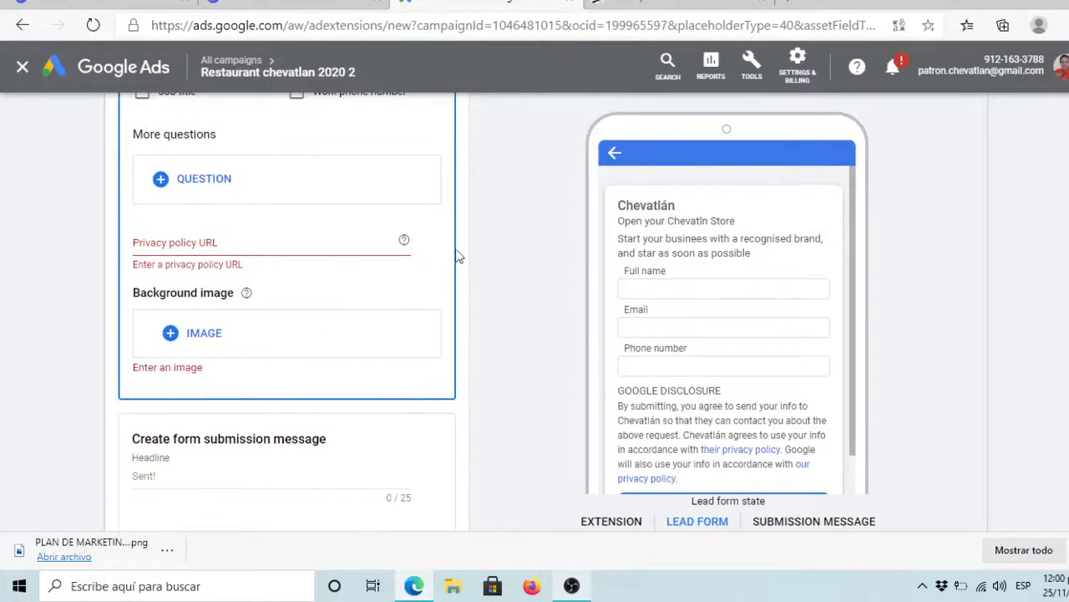
Step: Leave the privacy policy URL empty and cancel the lead form extension
left_click(187, 247)
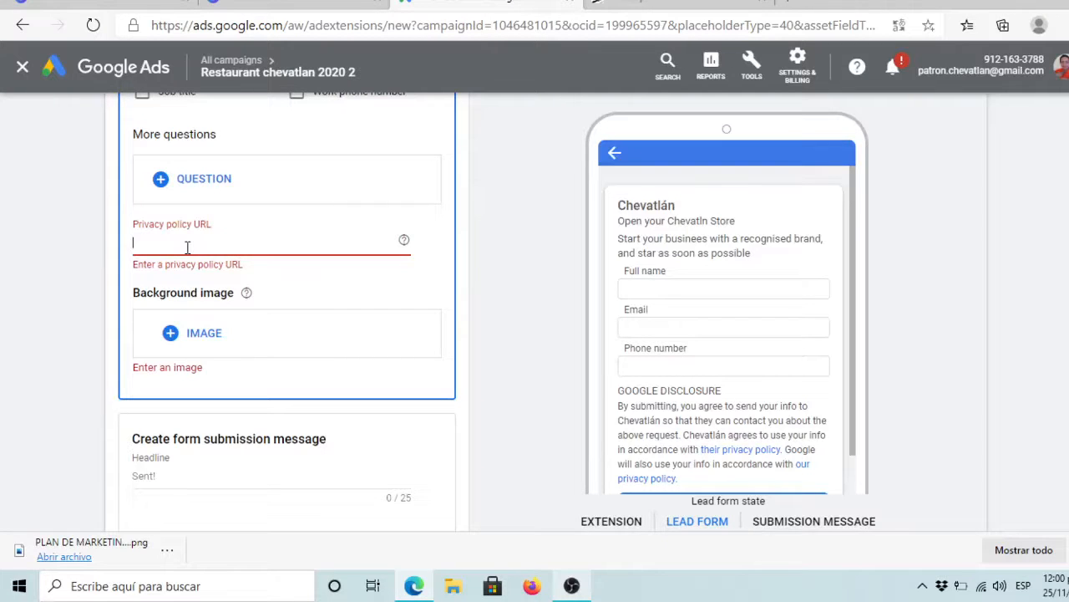
left_click(118, 293)
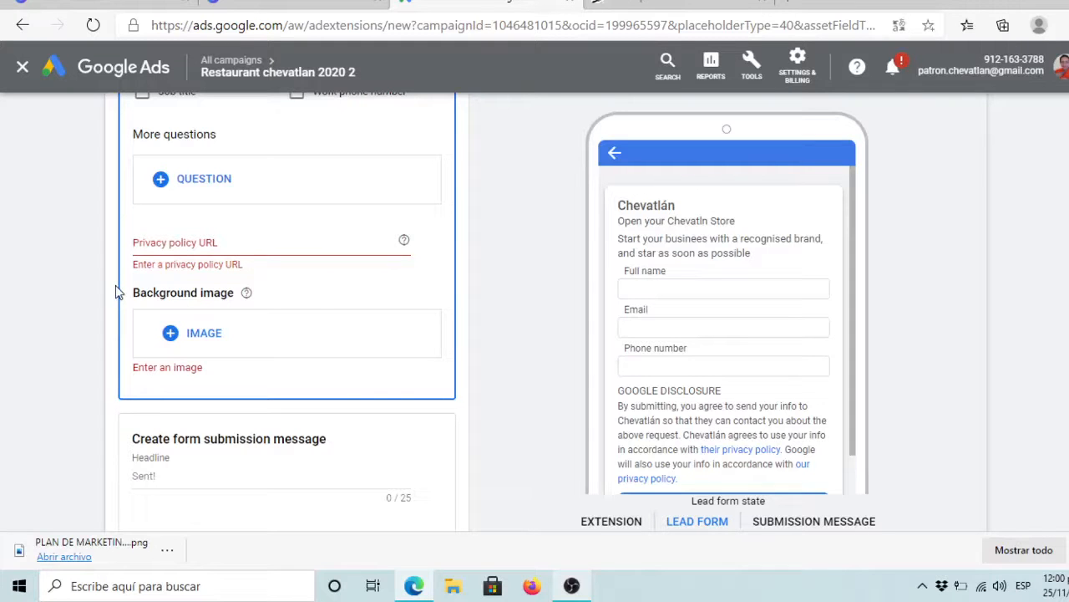
scroll(118, 292, "down", 2)
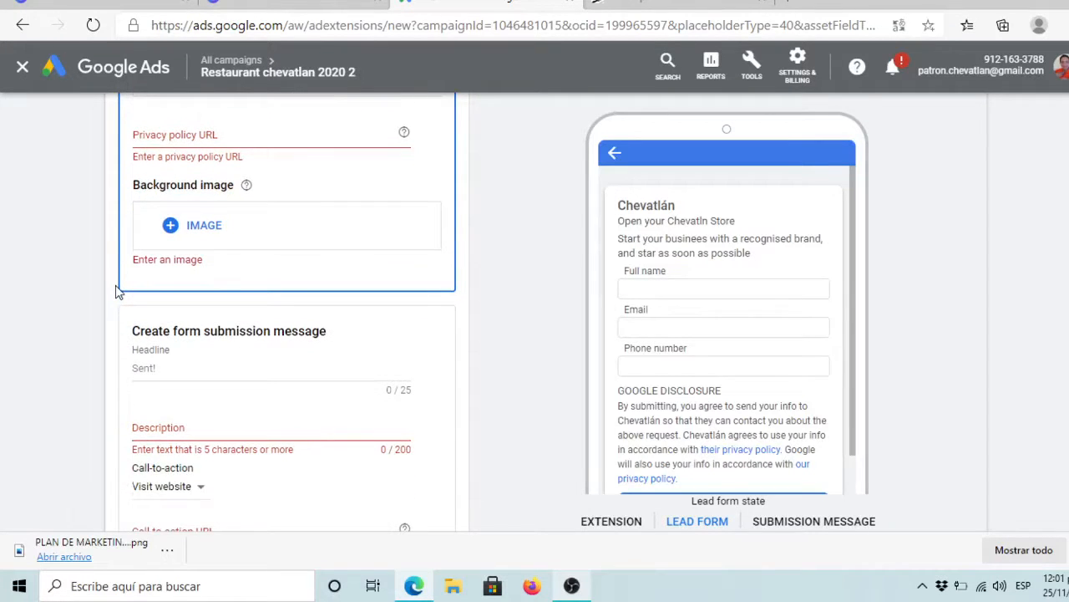
scroll(118, 292, "down", 10)
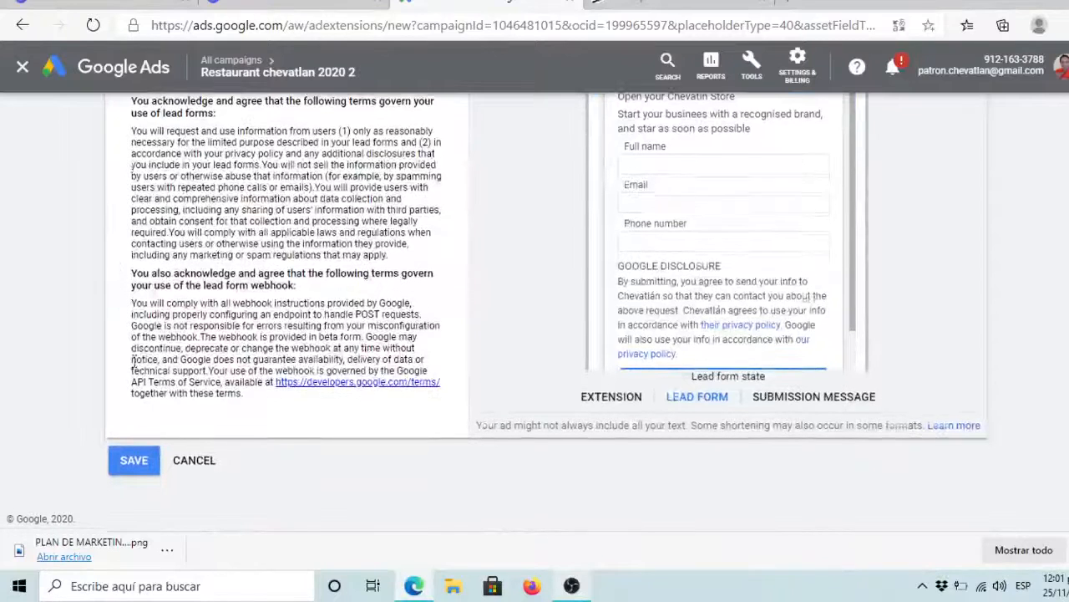
left_click(189, 463)
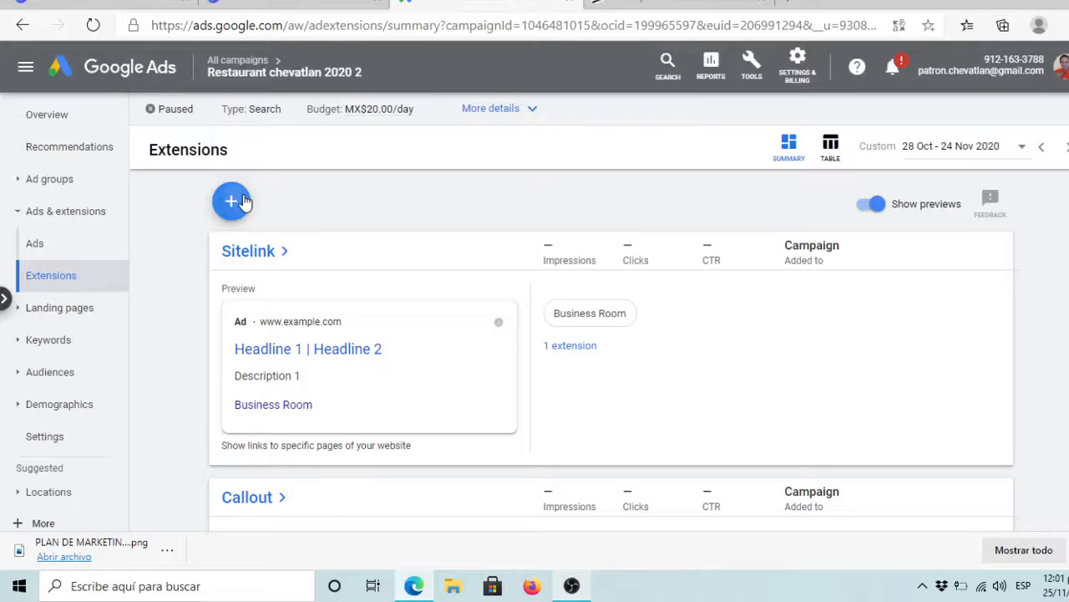
Step: Add a location extension for all synced locations (Chevatlán, Av 5 de Mayo 1A, Tlaxcala) and save it
left_click(236, 202)
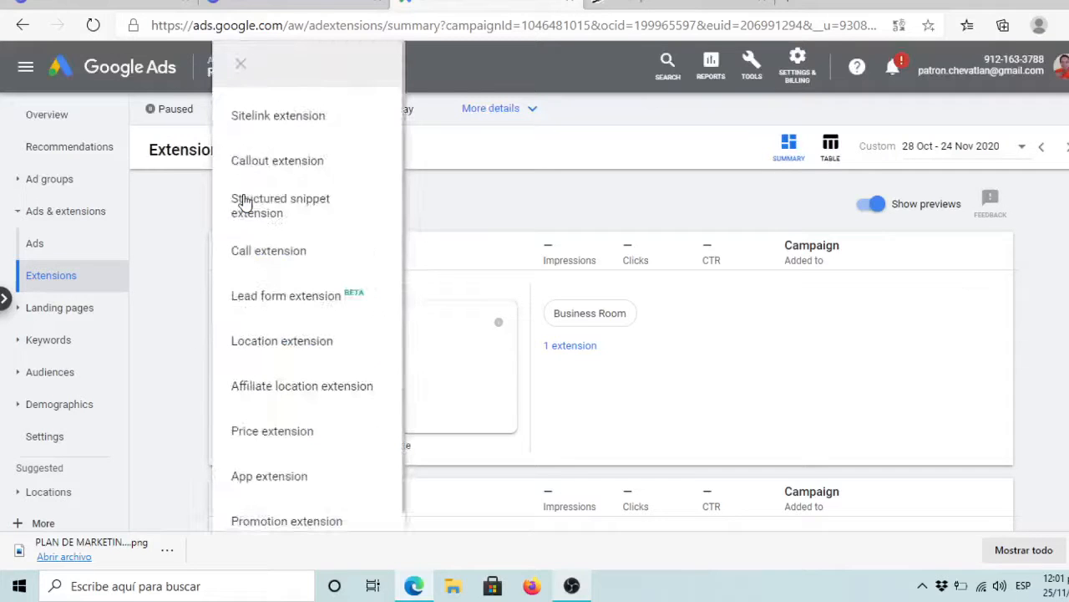
left_click(270, 343)
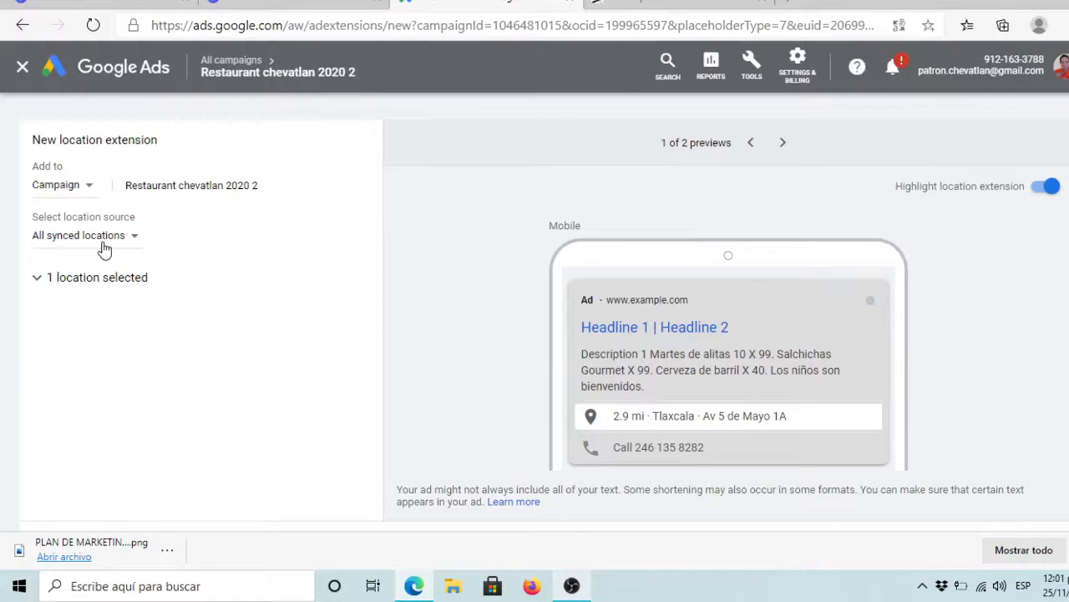
left_click(59, 282)
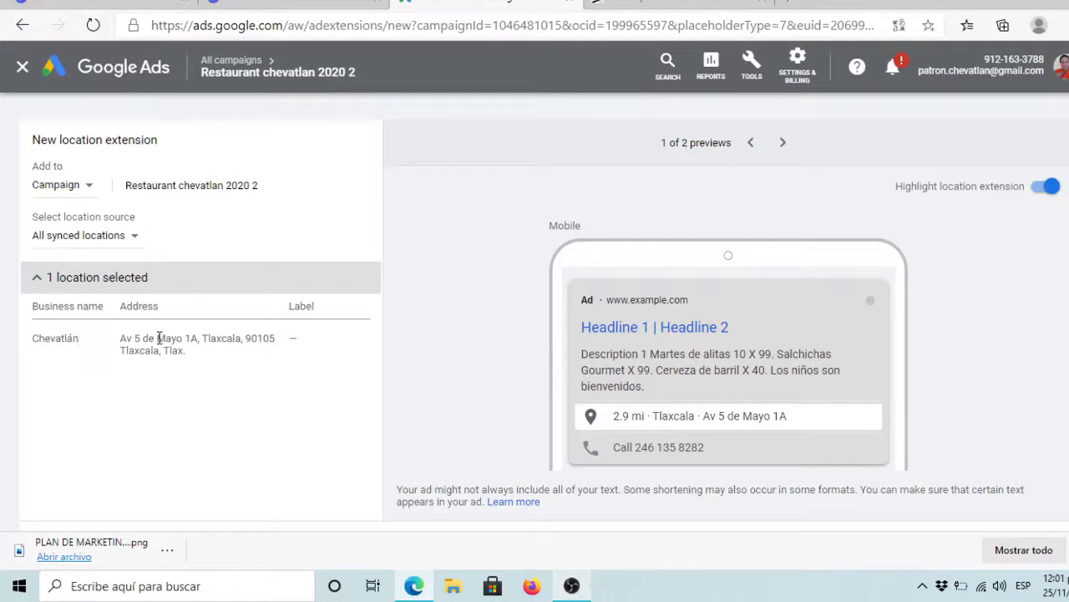
left_click(115, 239)
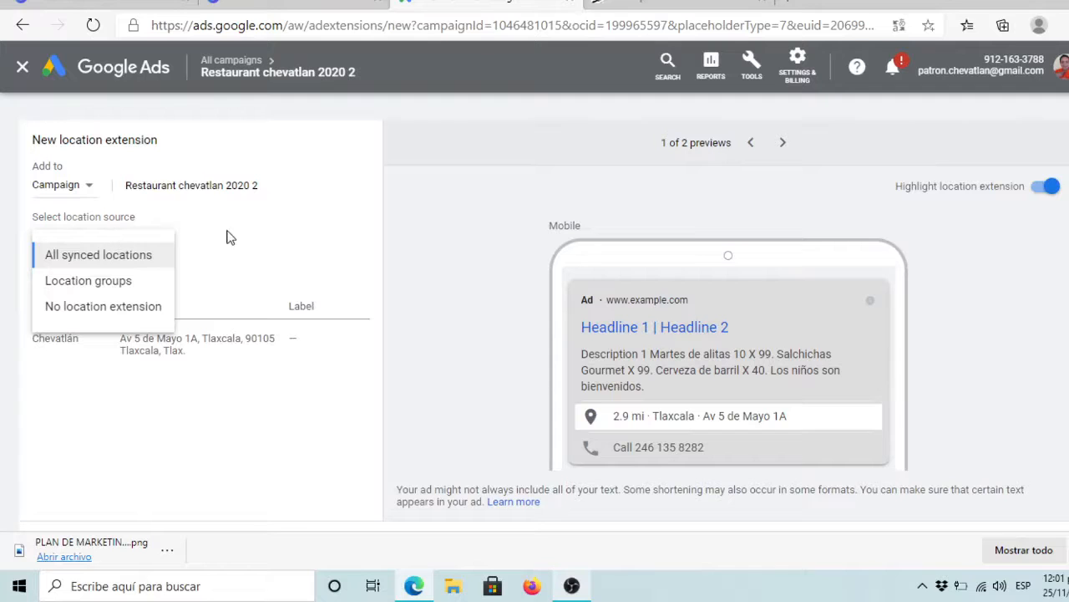
left_click(254, 240)
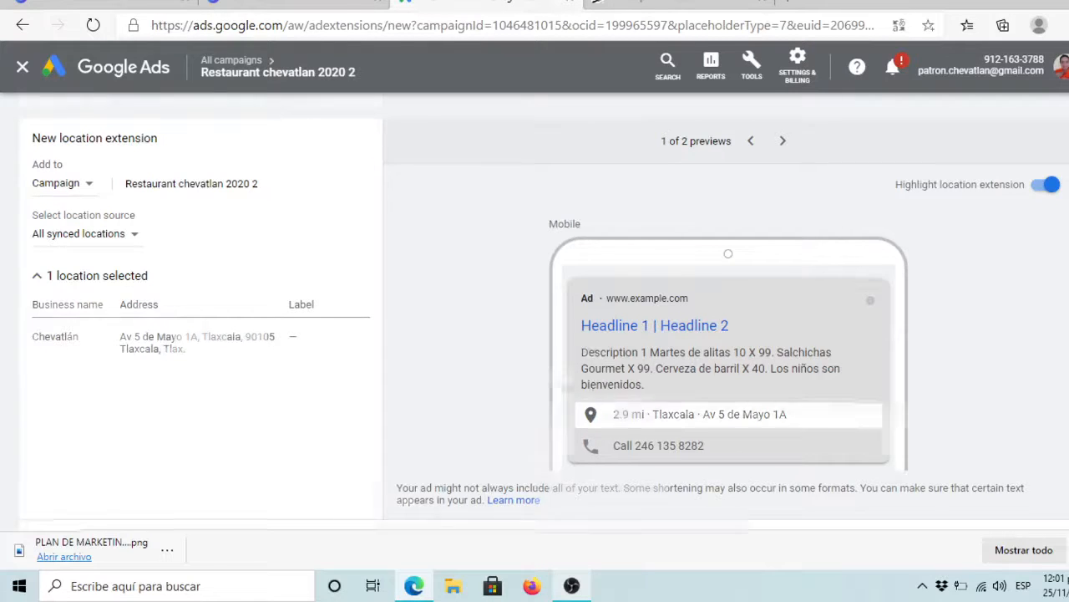
scroll(385, 395, "down", 2)
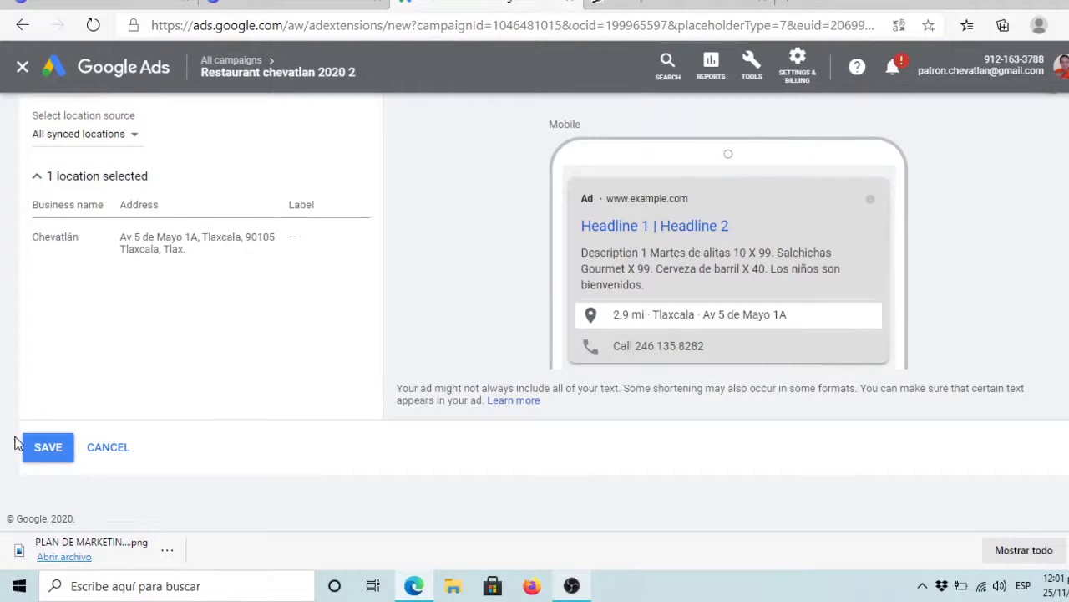
left_click(45, 453)
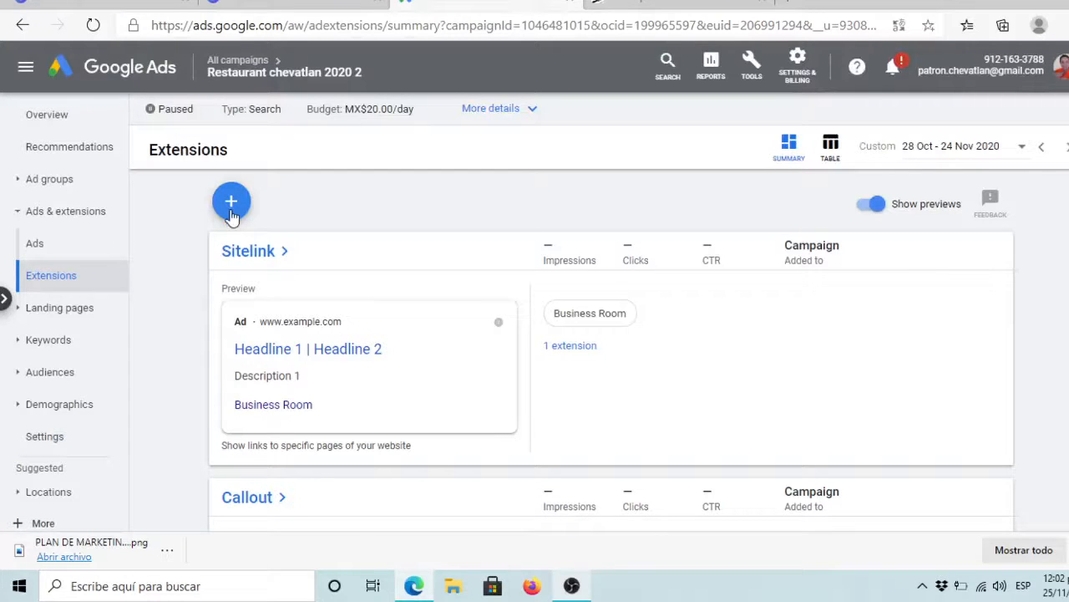
Step: Start a price extension with type Brands and currency changed from USD to MXN
left_click(231, 203)
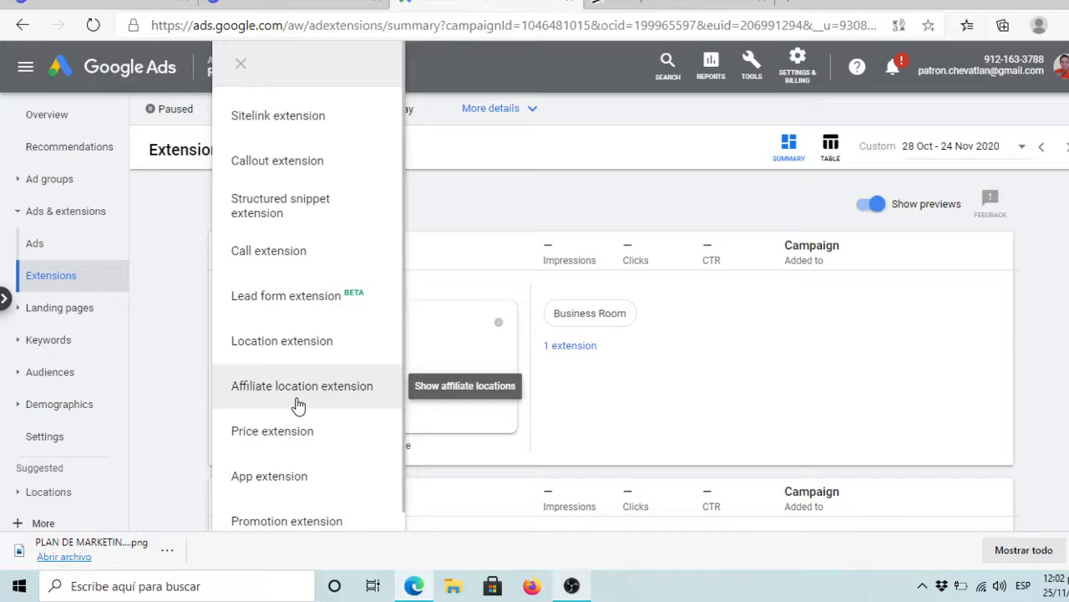
left_click(282, 448)
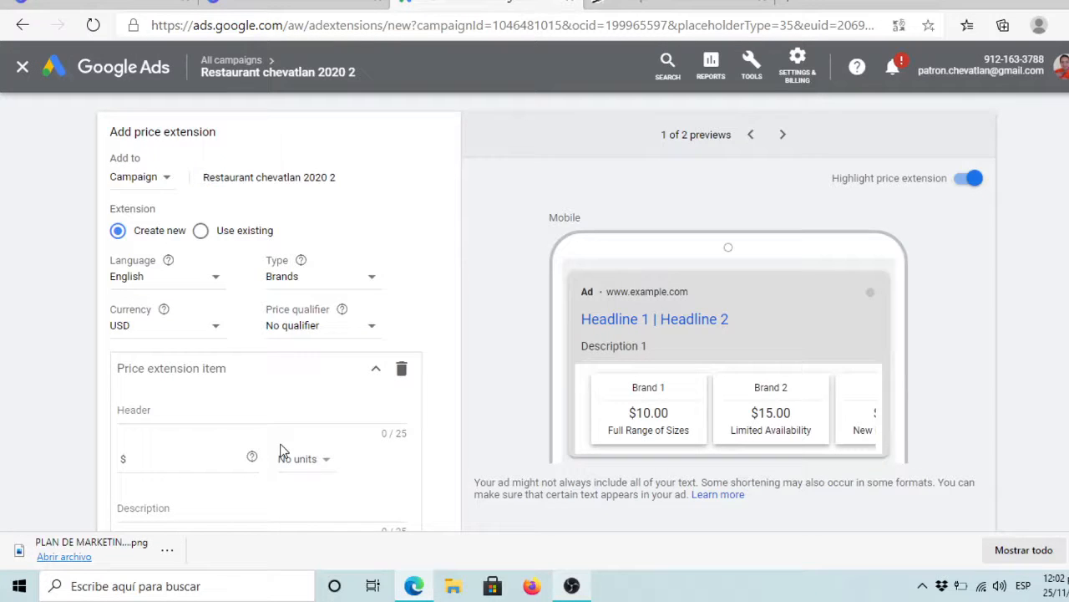
left_click(337, 288)
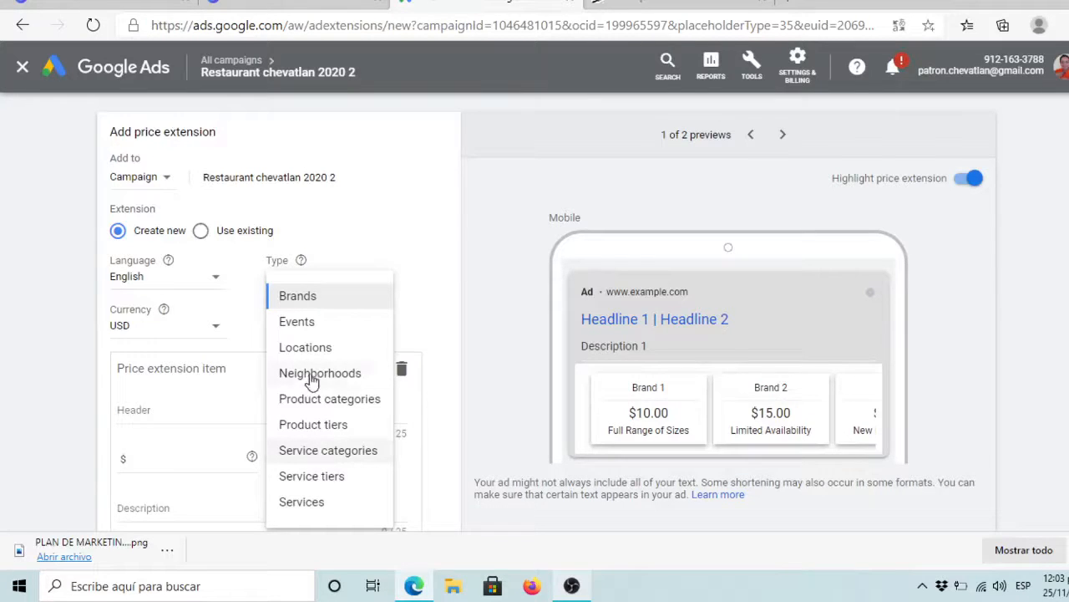
left_click(309, 296)
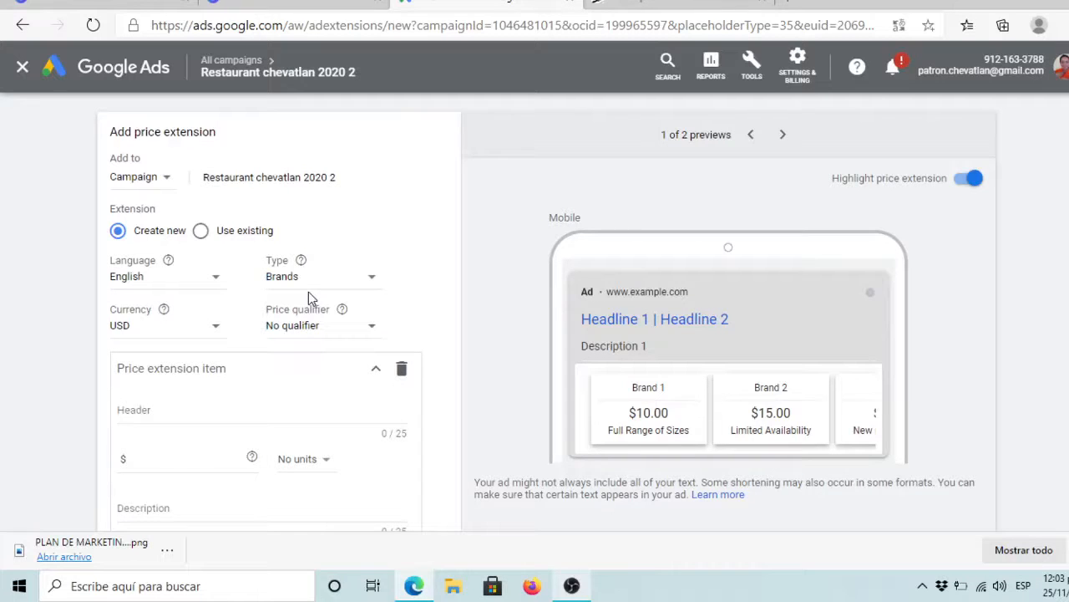
left_click(209, 332)
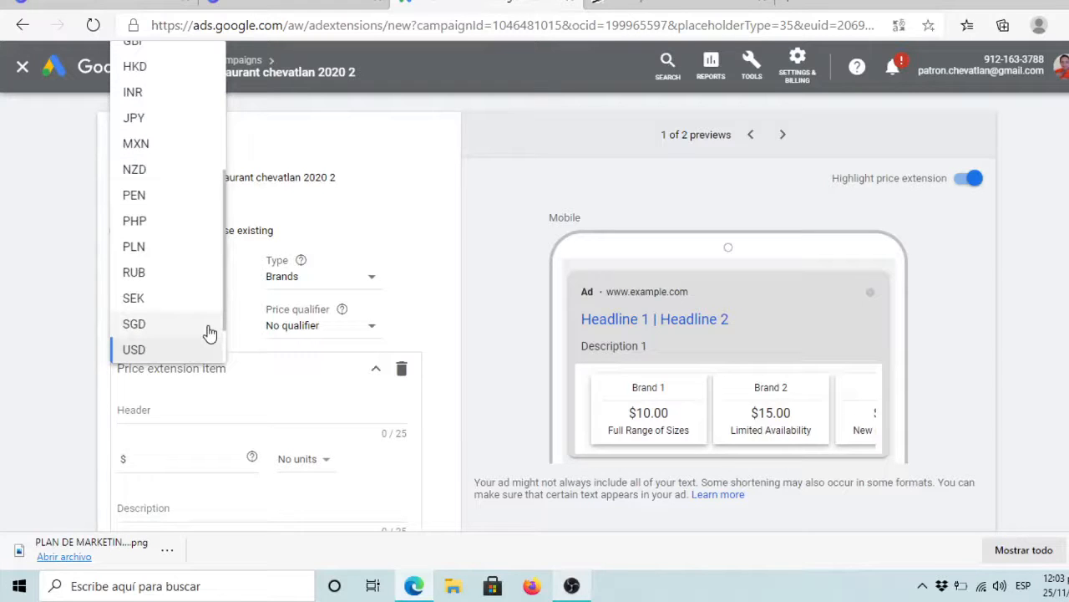
left_click(158, 147)
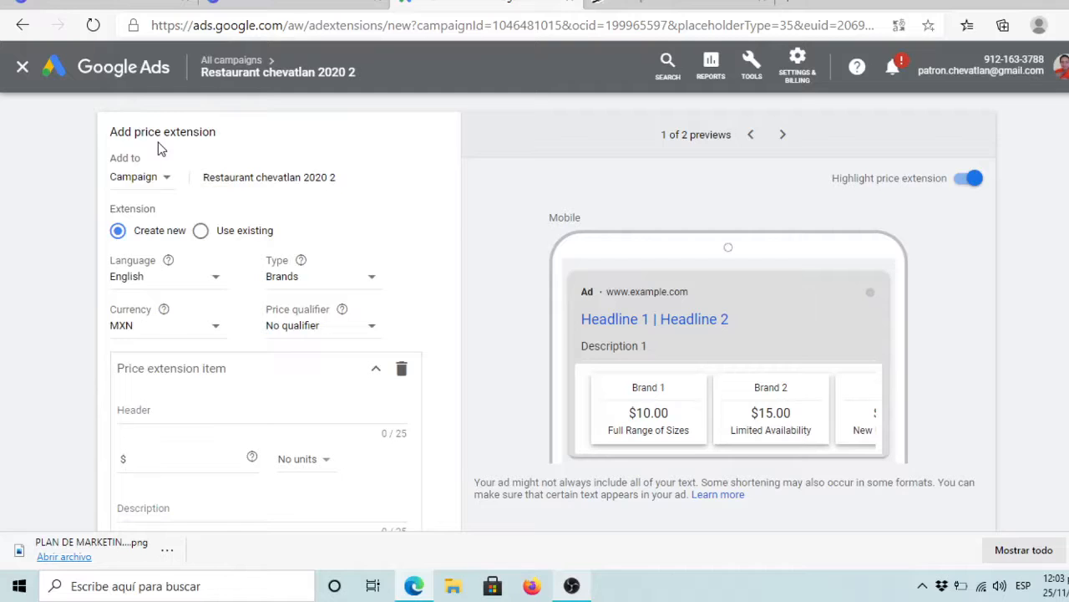
left_click(326, 332)
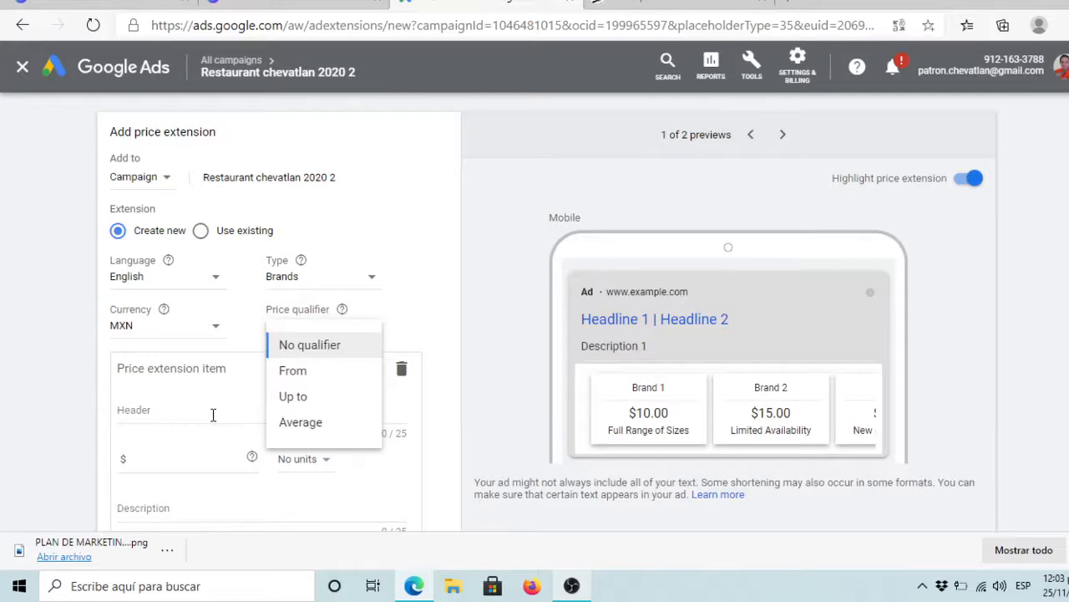
Step: Create the first price item with header 'Pizza al pastor', price 119 and no units
left_click(141, 415)
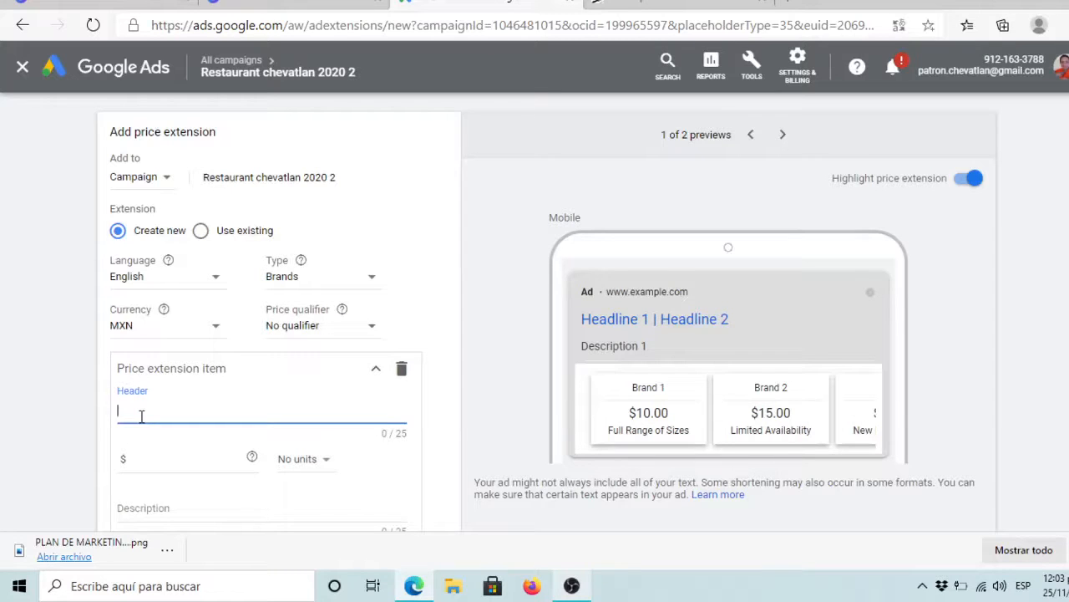
type("Pizza al pastor")
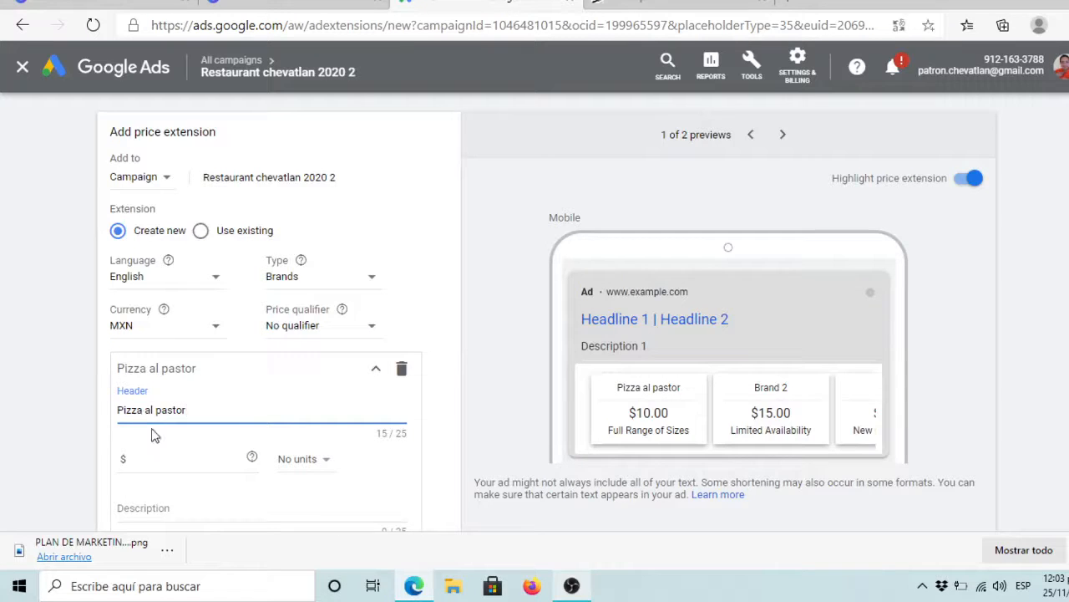
left_click(160, 458)
type("119")
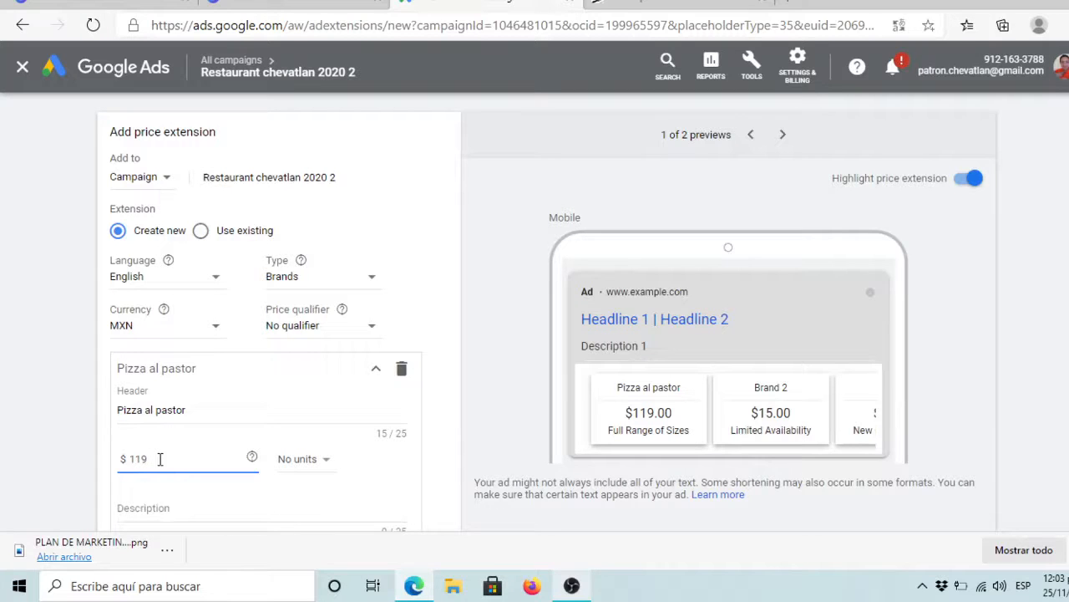
left_click(324, 462)
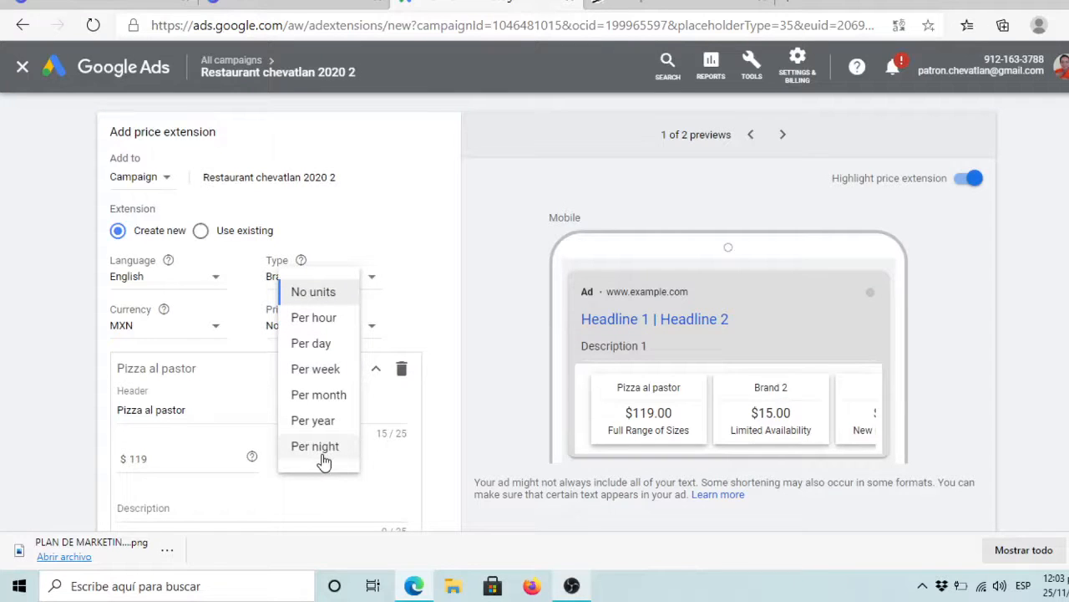
left_click(393, 478)
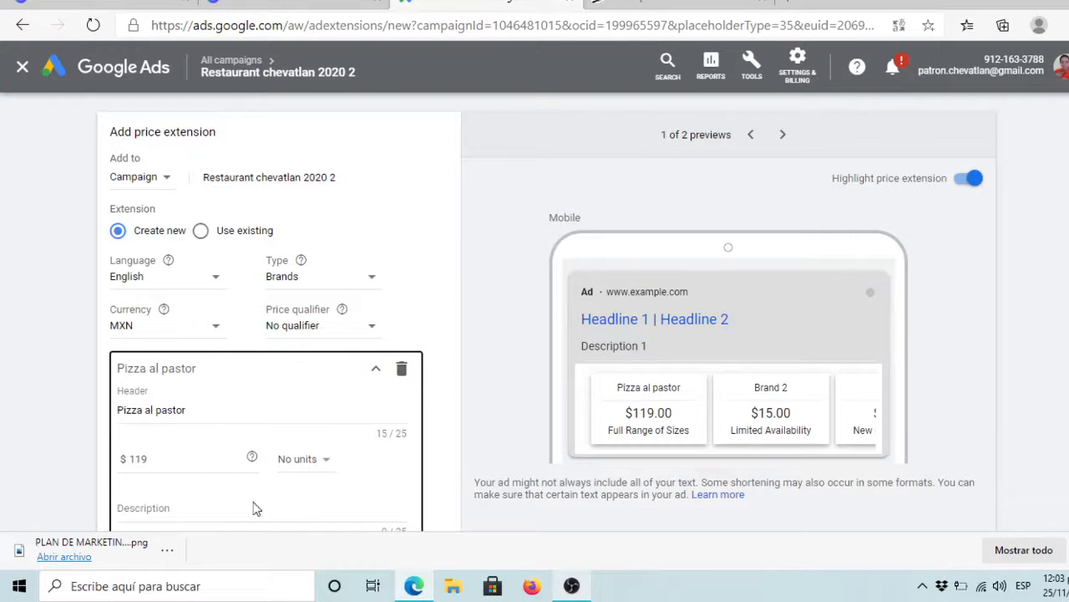
Step: Give the Pizza al pastor item the description 'Franciscana beer' and review the form
left_click(217, 508)
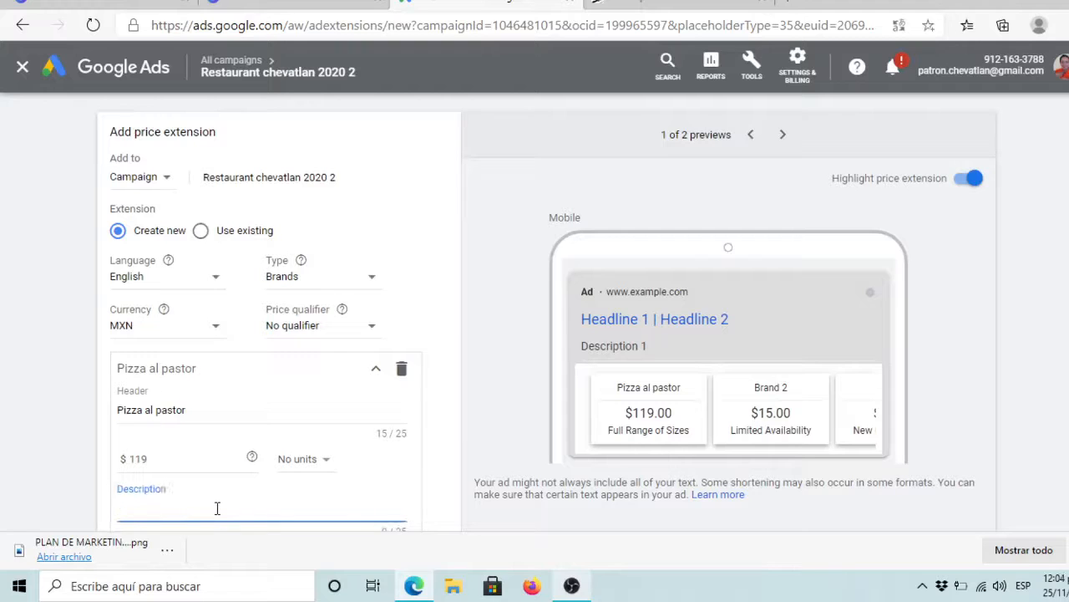
type("Fran")
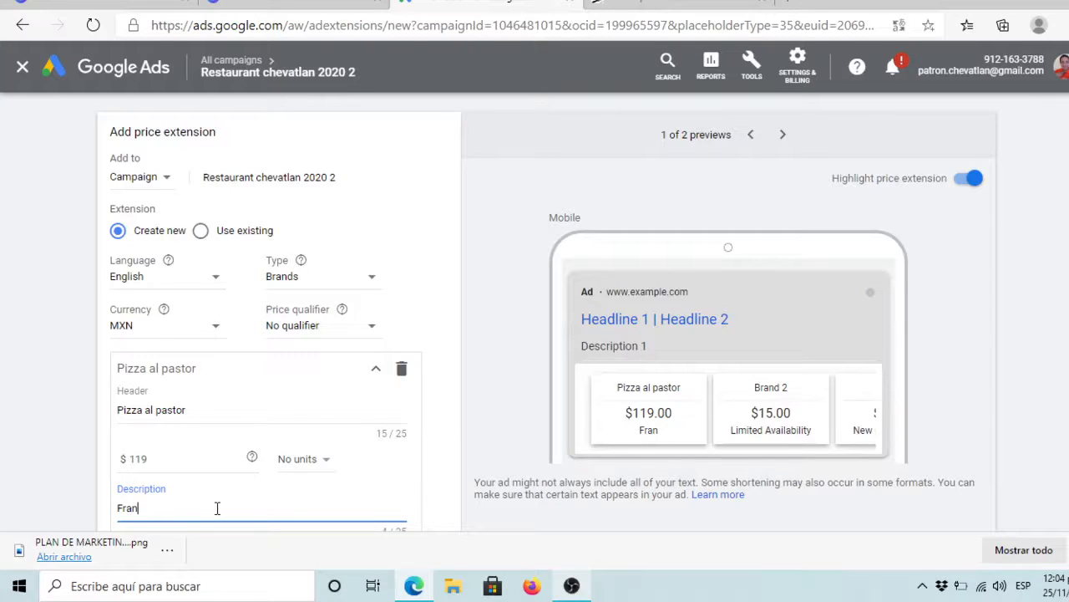
type("ciscana beer")
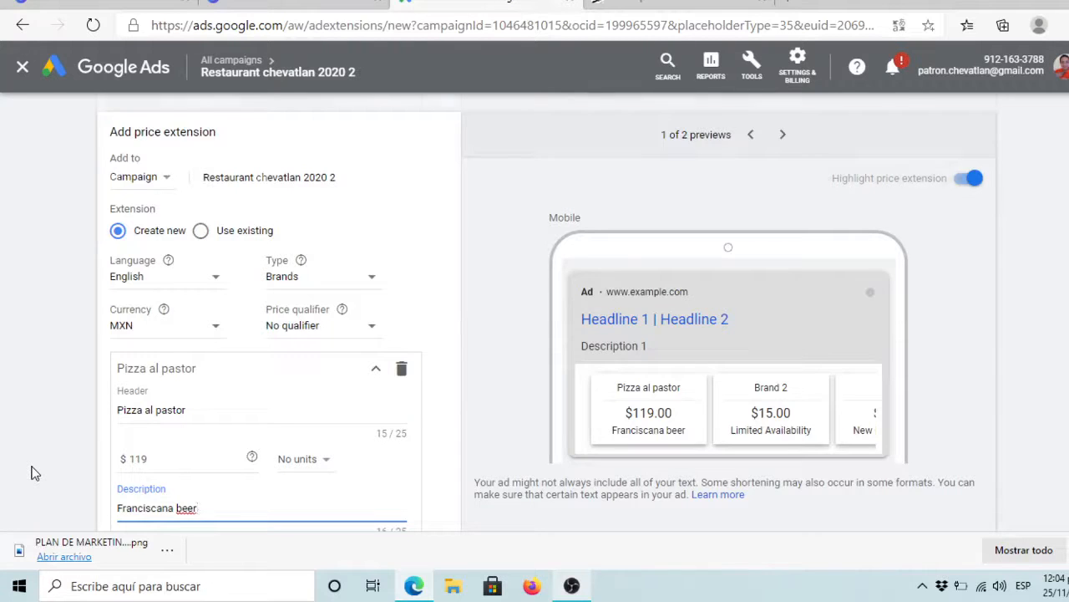
scroll(32, 473, "down", 5)
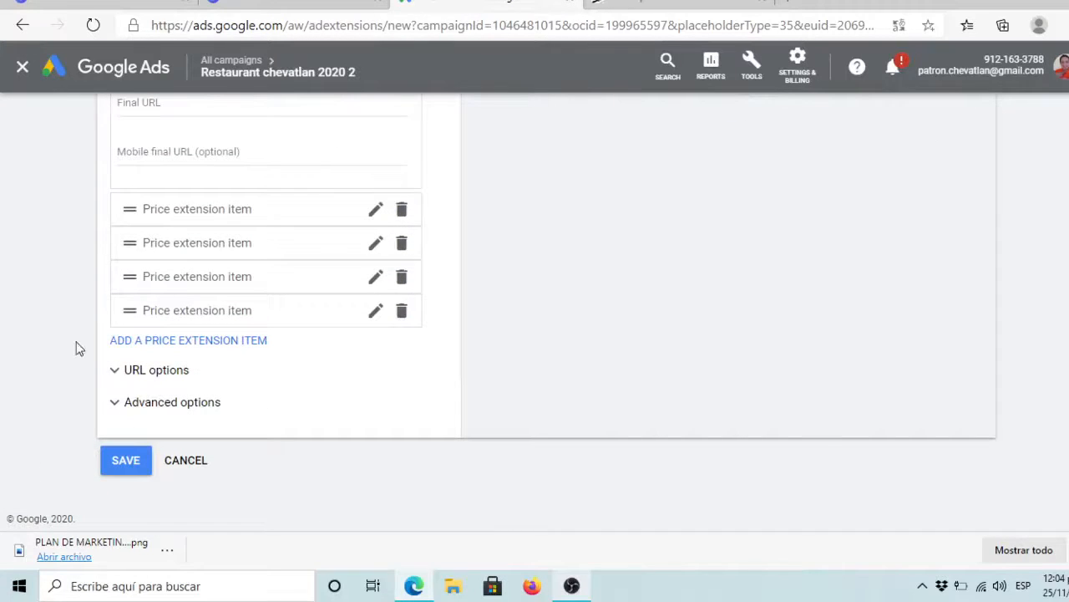
scroll(78, 343, "up", 3)
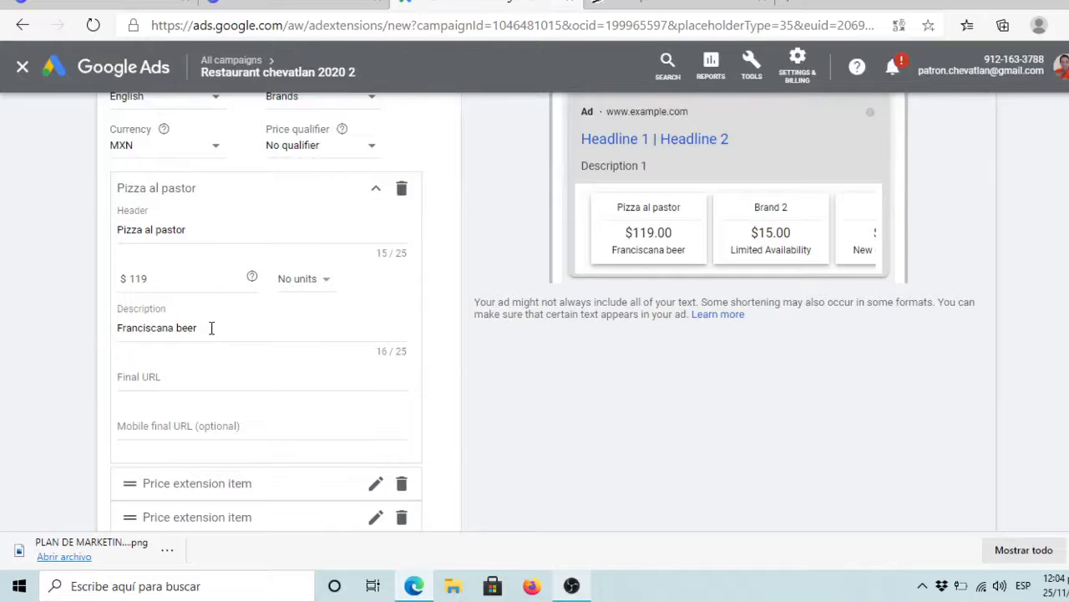
Step: Replace the item description 'Franciscana beer' with 'With Pastor Meat'
left_click(211, 327)
key("ctrl+a")
key("BackSpace")
type("Pizza al")
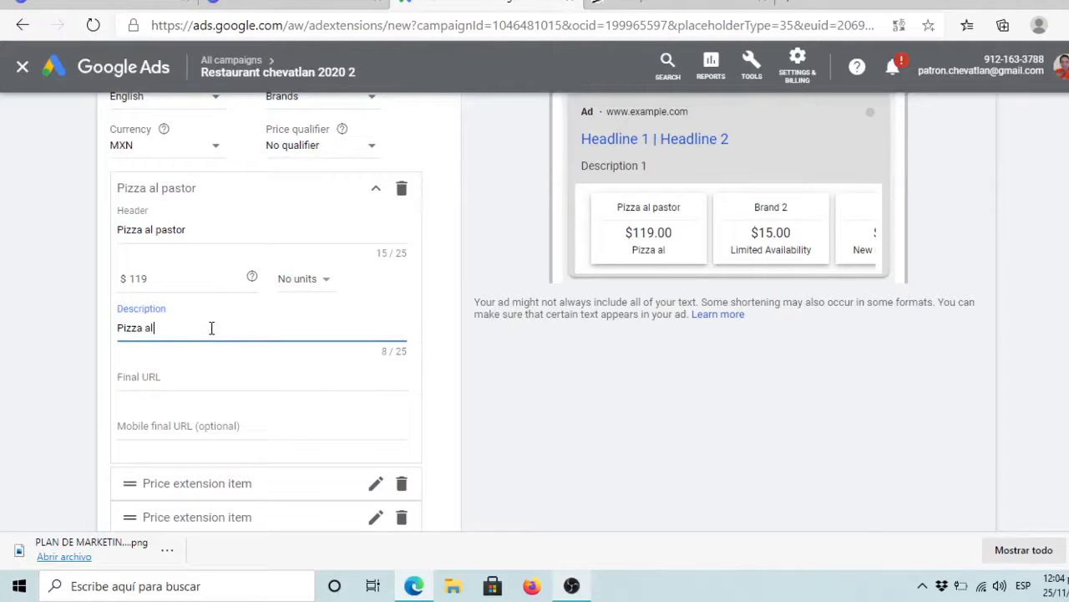
type(" pastor wee")
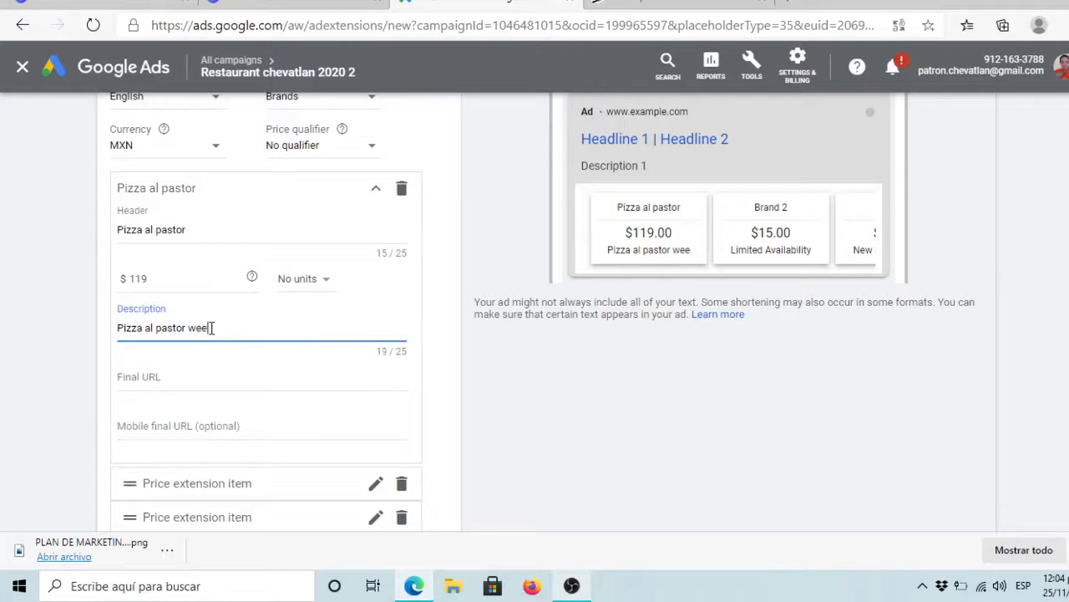
type("t Pas")
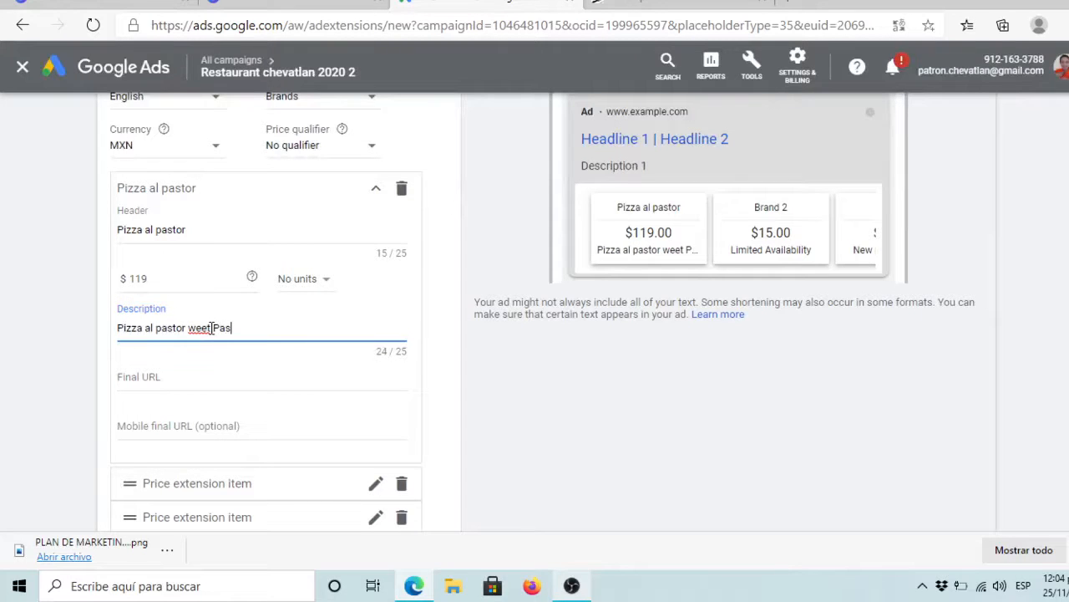
type("tr Mea")
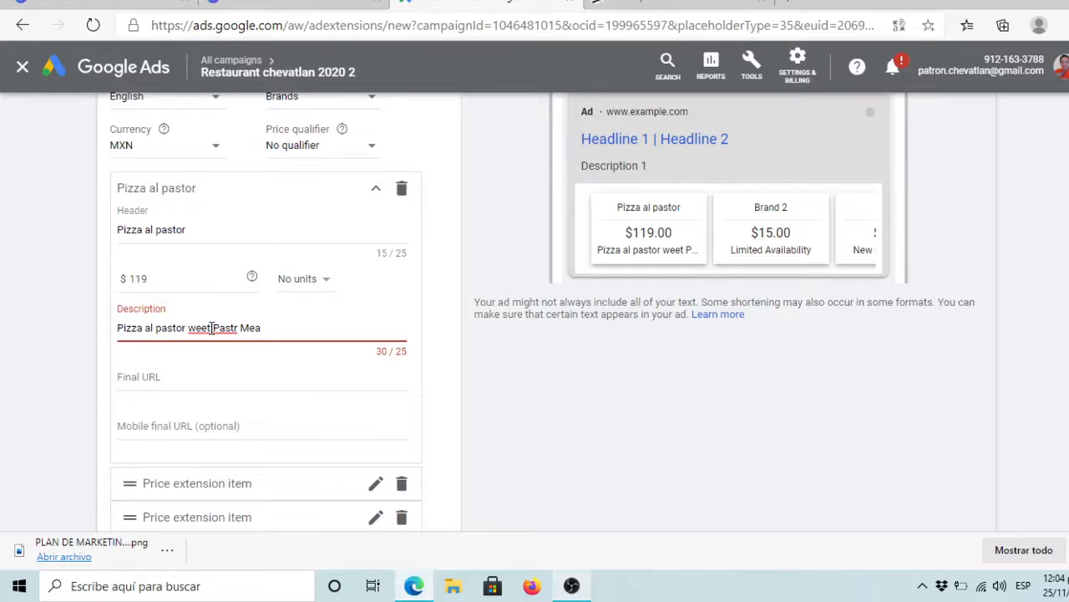
key("BackSpace")
triple_click(211, 328)
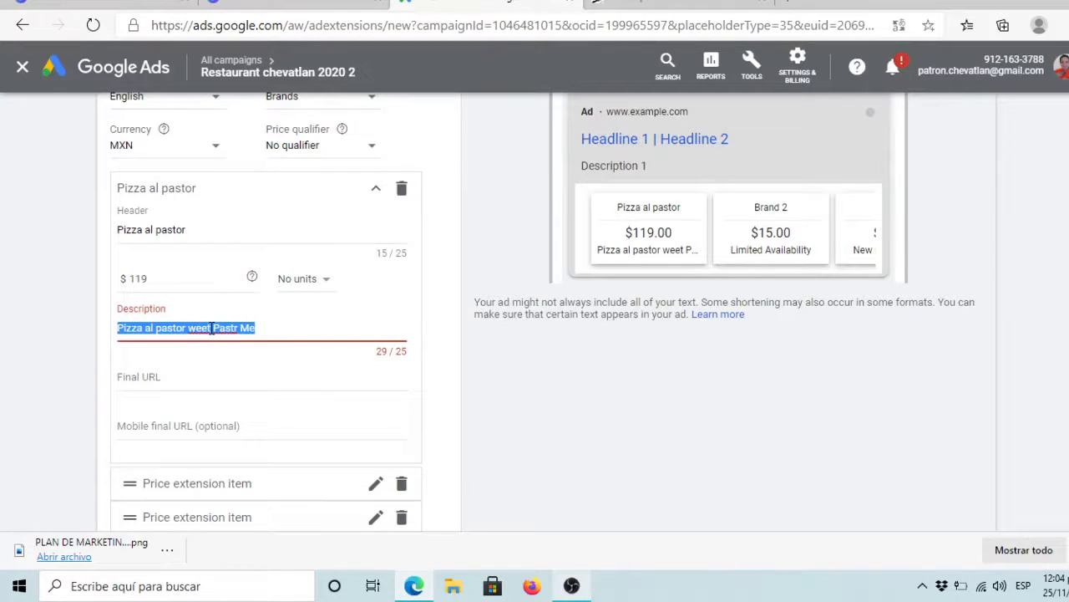
type("With Pastor P")
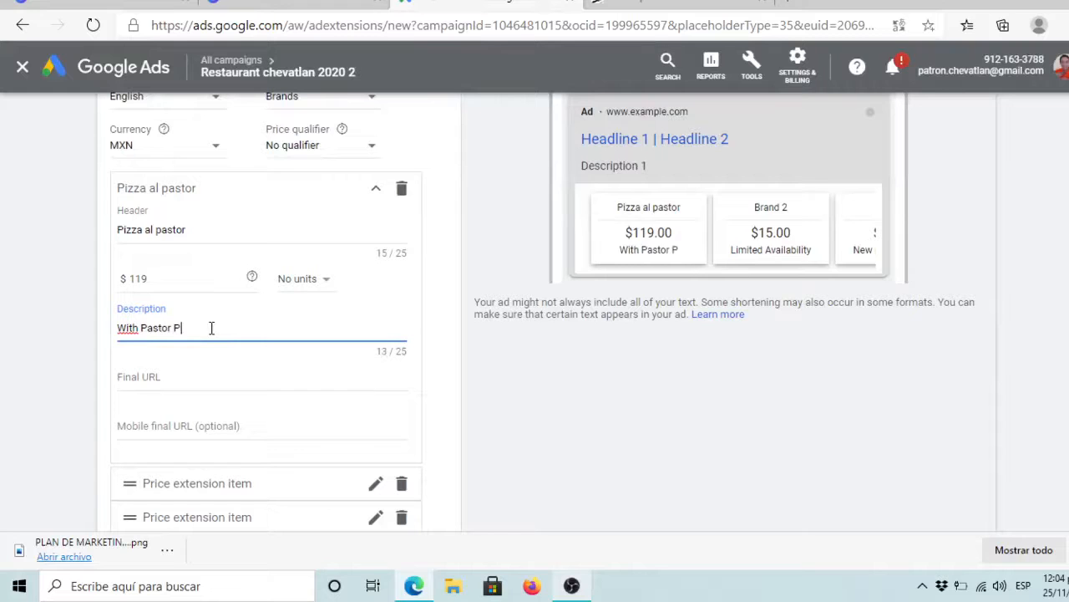
key("BackSpace")
type("Meat")
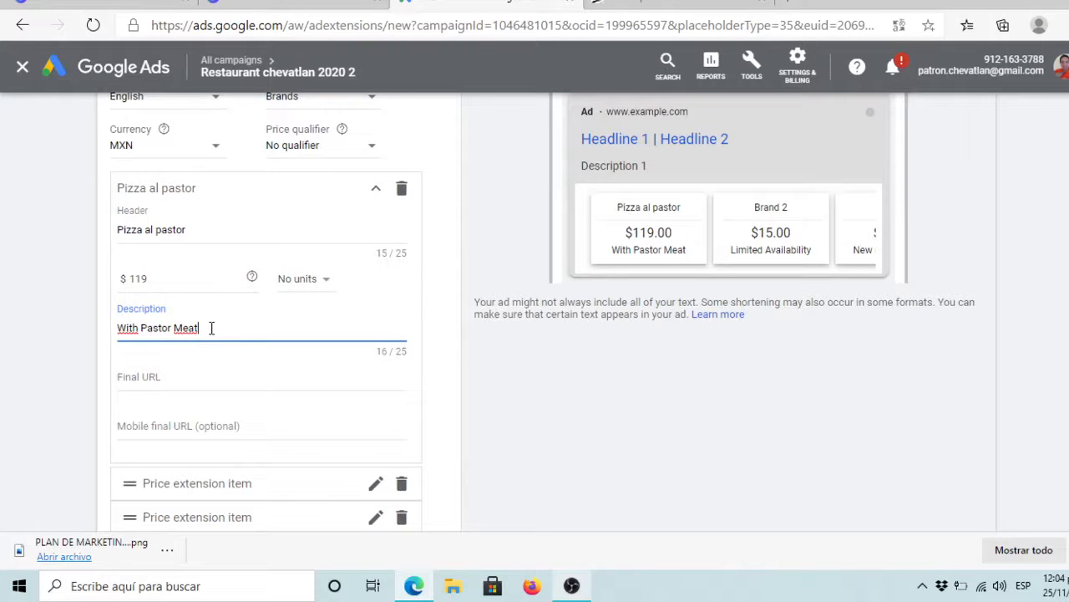
left_click(174, 372)
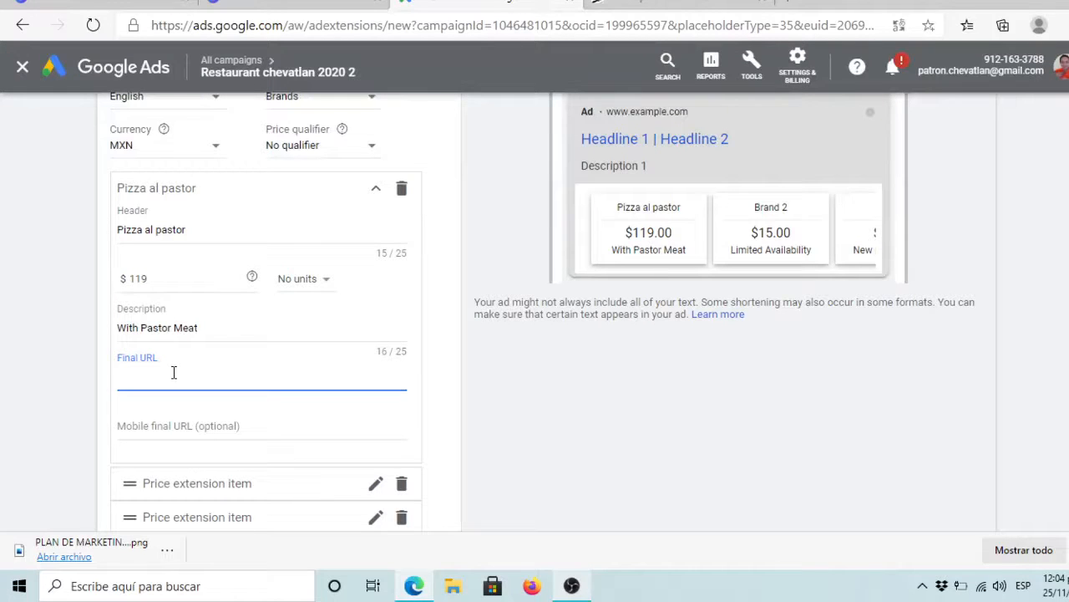
Step: Set the item's final URL to the chevatlan.mx jardin-de-eventos-en-tlaxcala page, leaving mobile URL blank
left_click(76, 392)
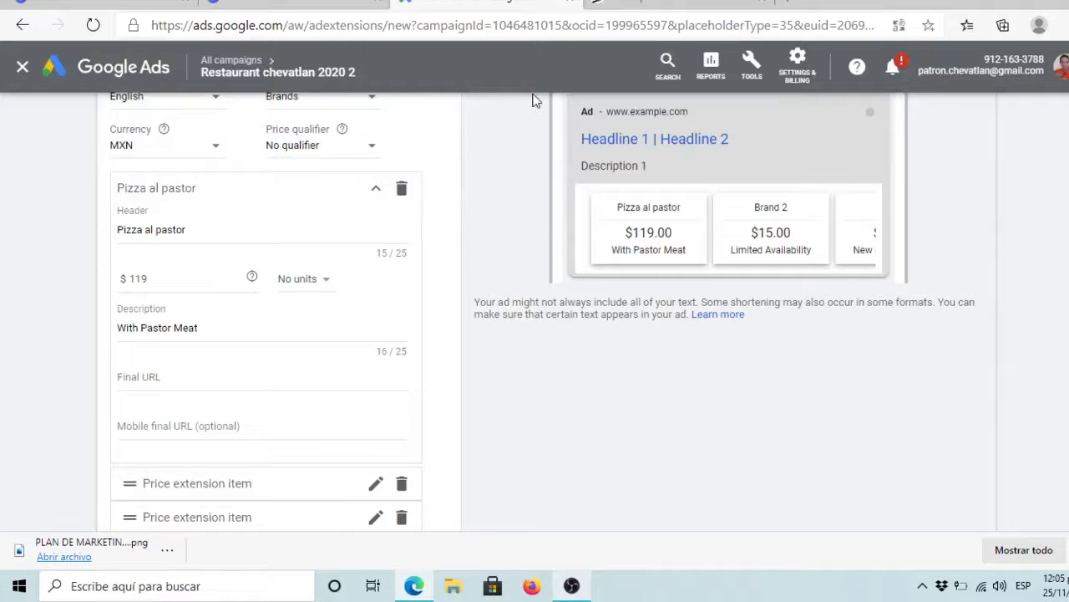
left_click(177, 380)
key("ctrl+v")
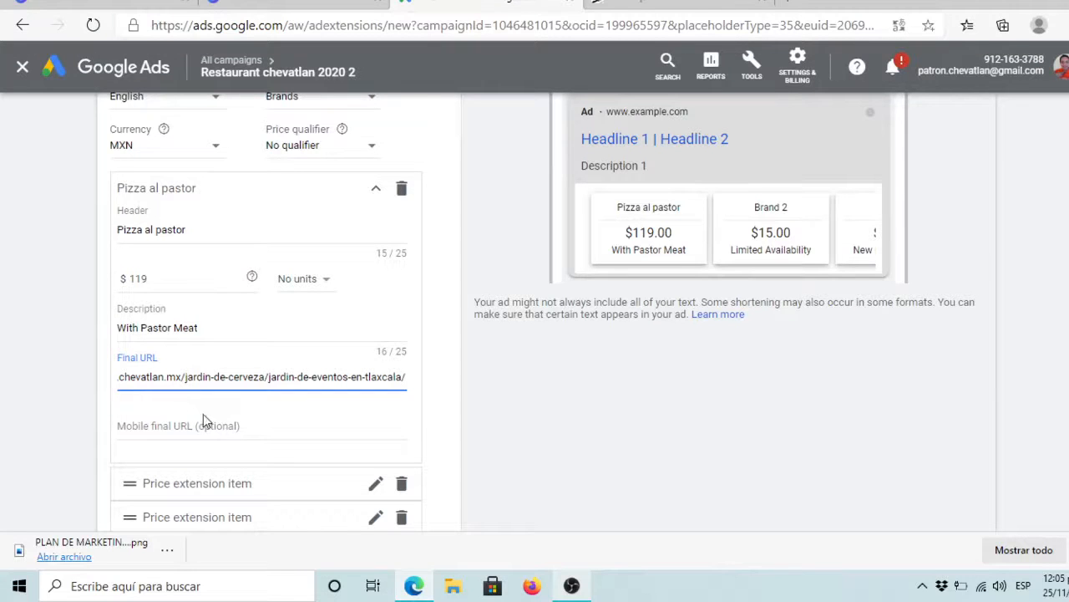
left_click(237, 424)
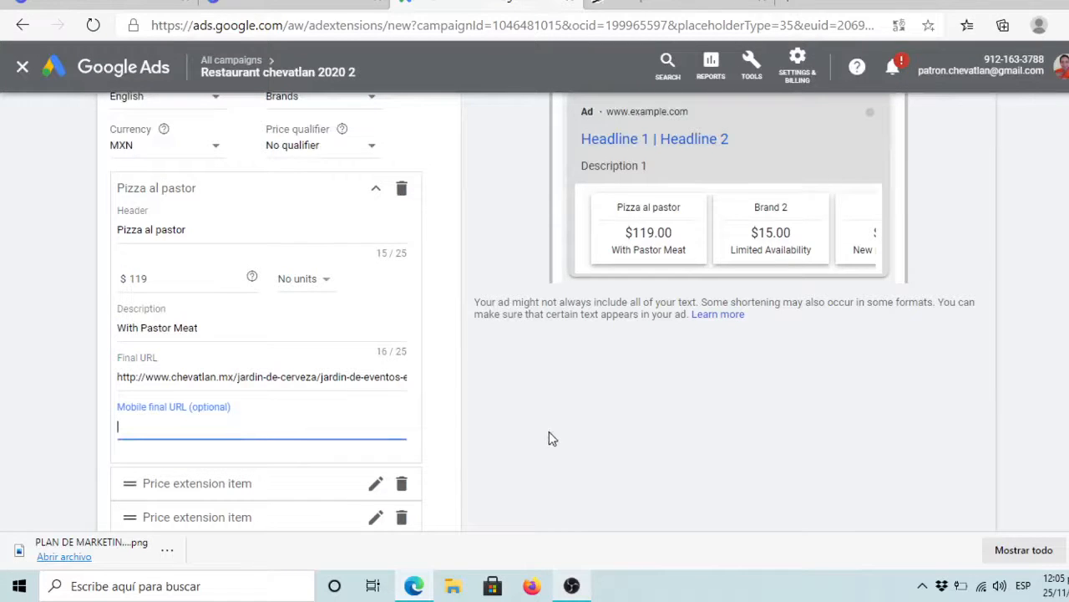
left_click(576, 443)
scroll(583, 444, "down", 2)
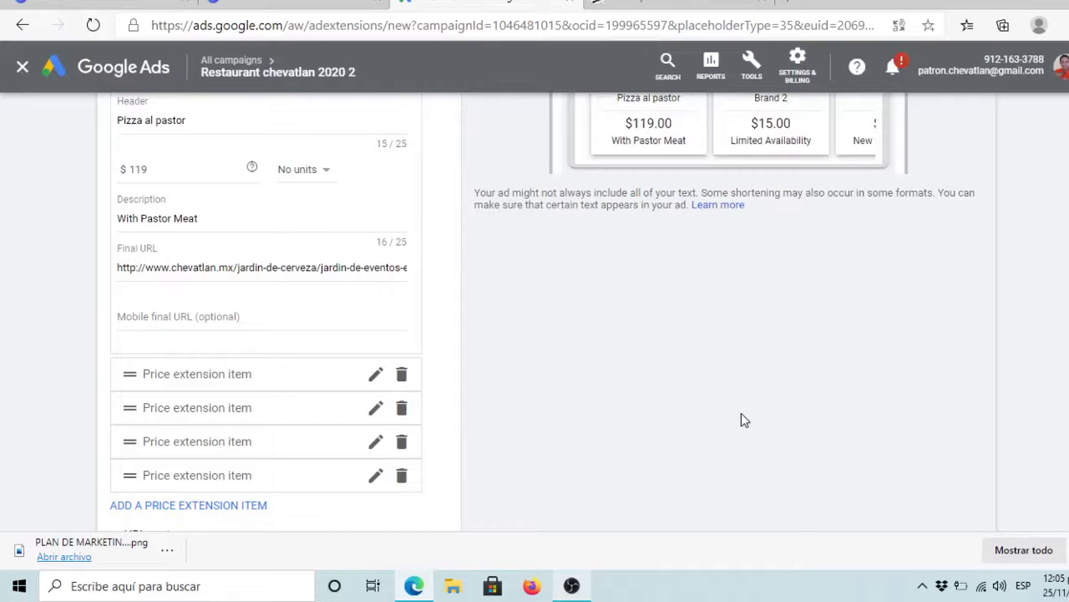
scroll(744, 420, "down", 1)
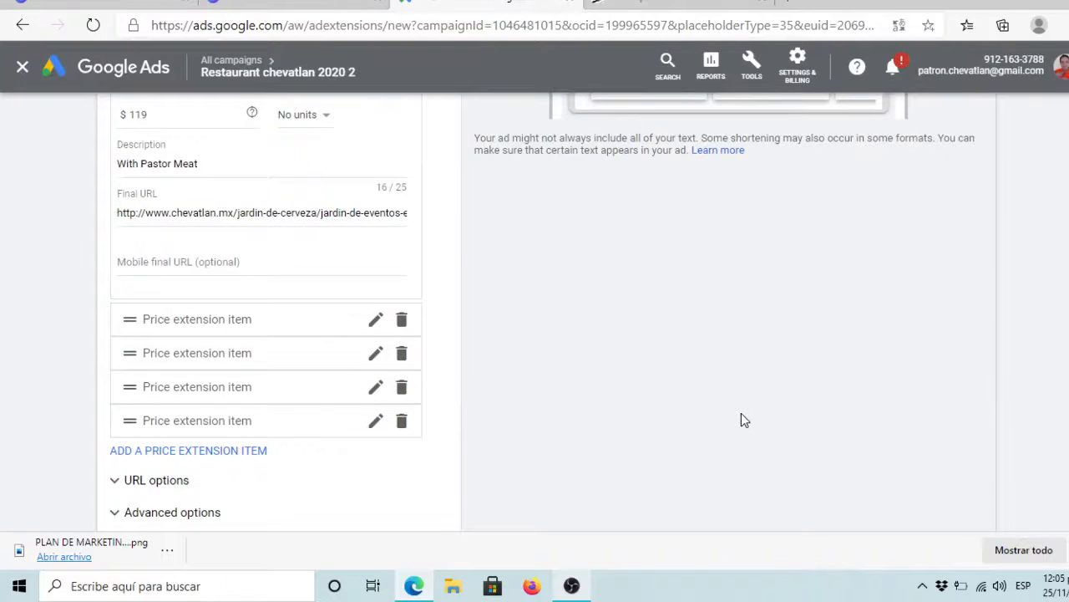
scroll(742, 419, "down", 2)
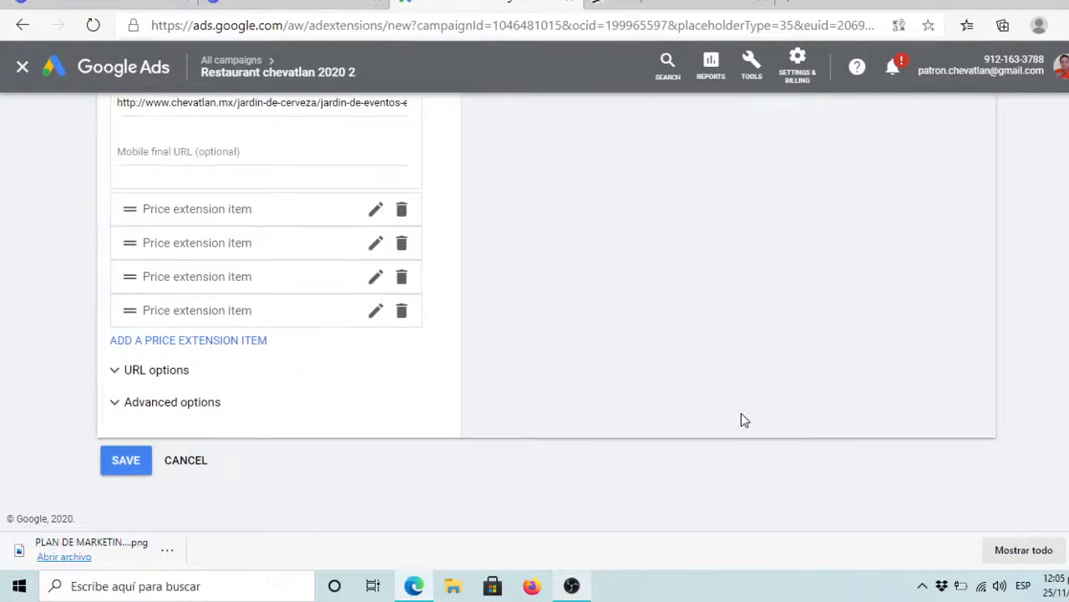
Step: Try saving the price extension, then cancel it after the 'at least 3 items' error
left_click(126, 460)
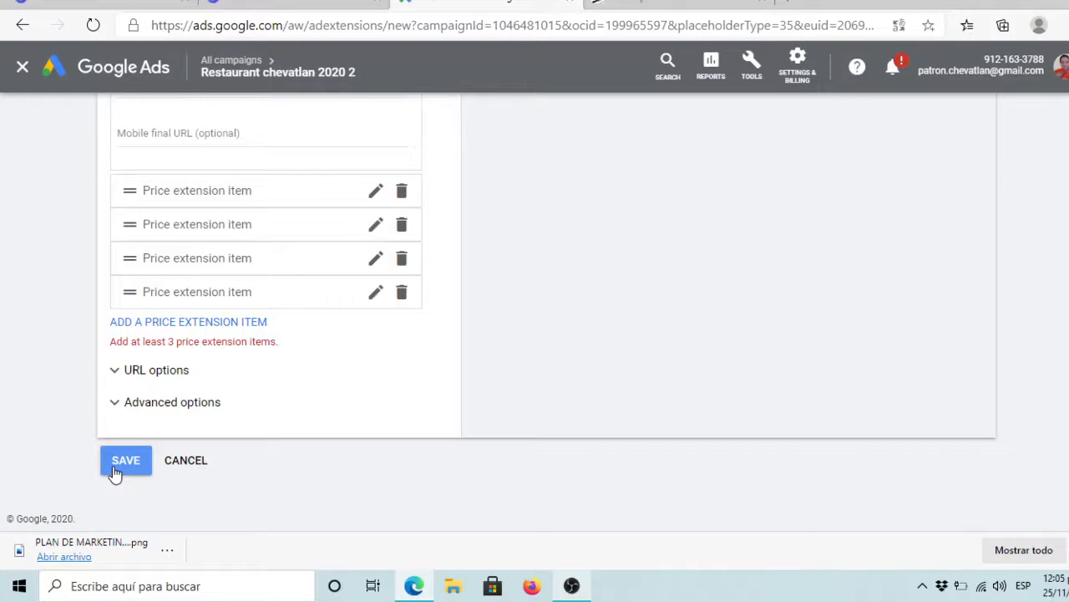
left_click(183, 460)
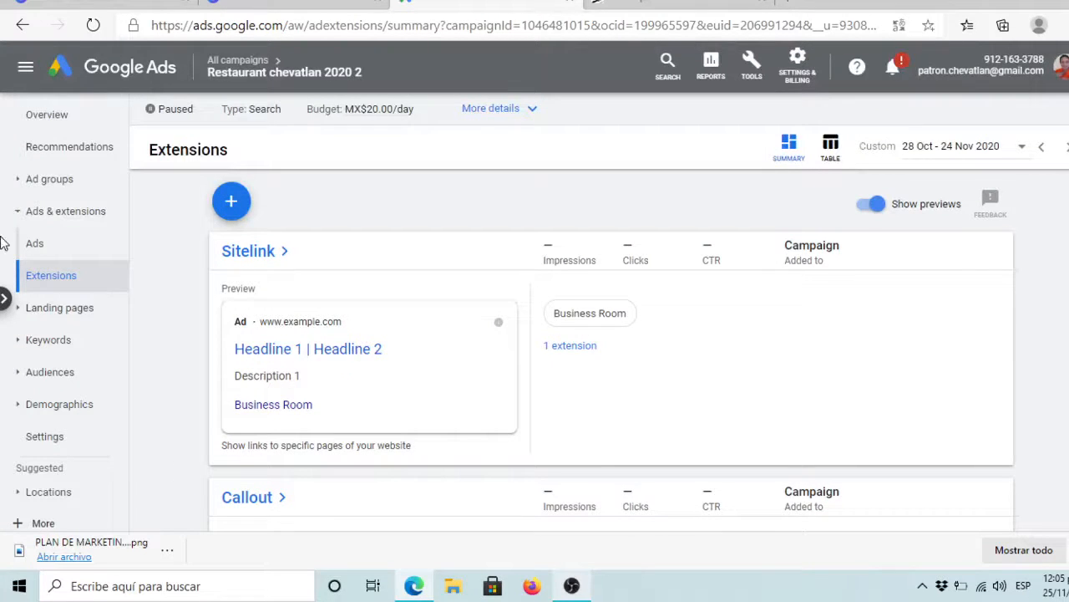
Step: Choose Promotion extension from the list of extension types to add
left_click(232, 203)
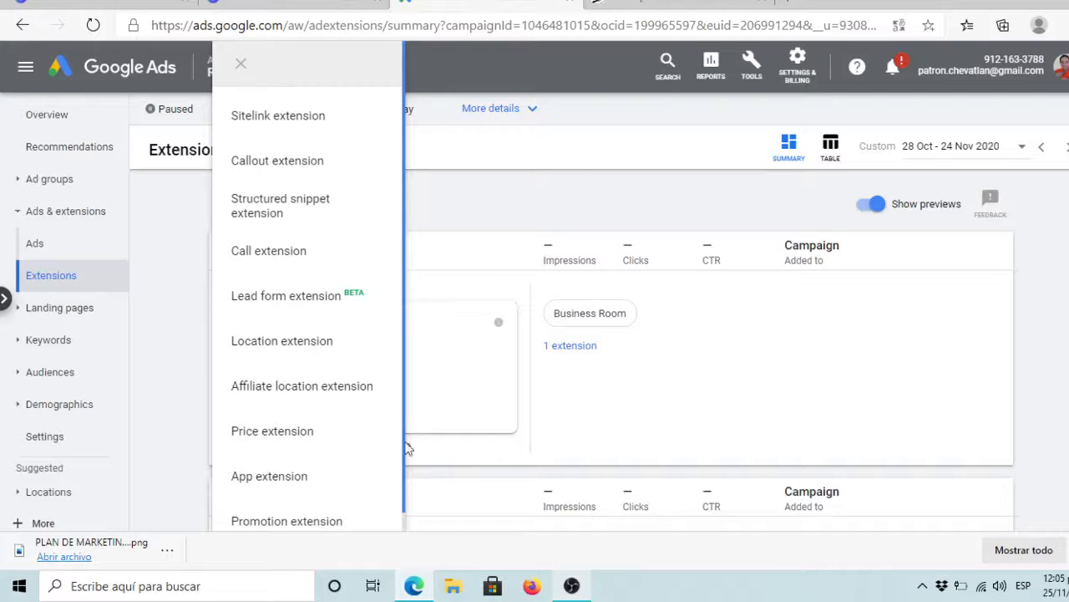
scroll(406, 446, "down", 1)
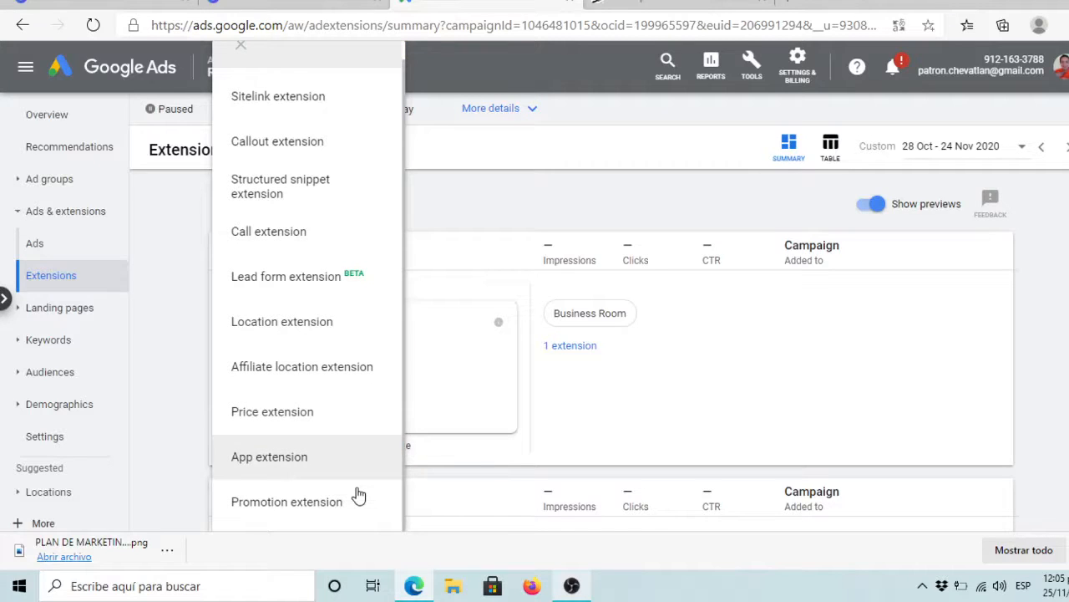
left_click(247, 519)
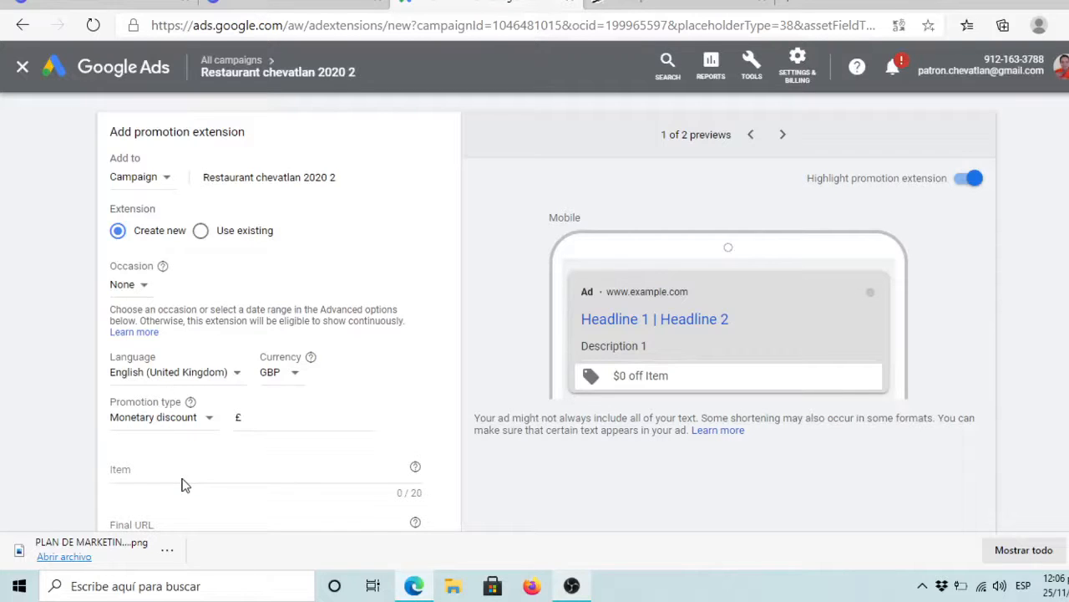
Step: Enter 'Craf beer at 2 X 1' as the promotion's item
left_click(206, 471)
type("B")
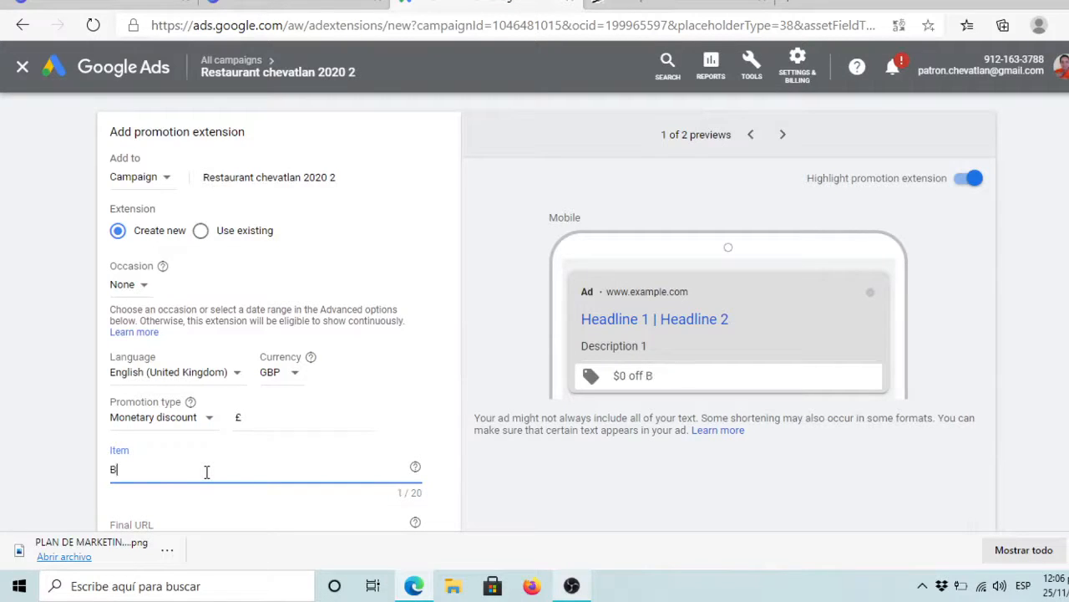
key("BackSpace")
type("Cra")
key("BackSpace")
key("BackSpace")
key("BackSpace")
type("Craf beer")
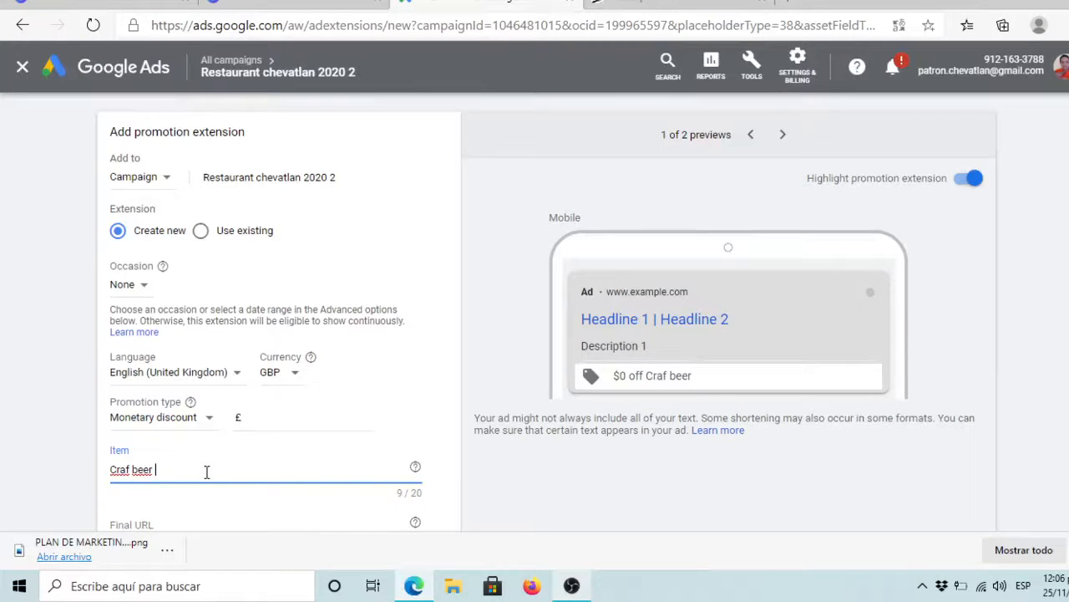
type(" at 2 X")
type("1")
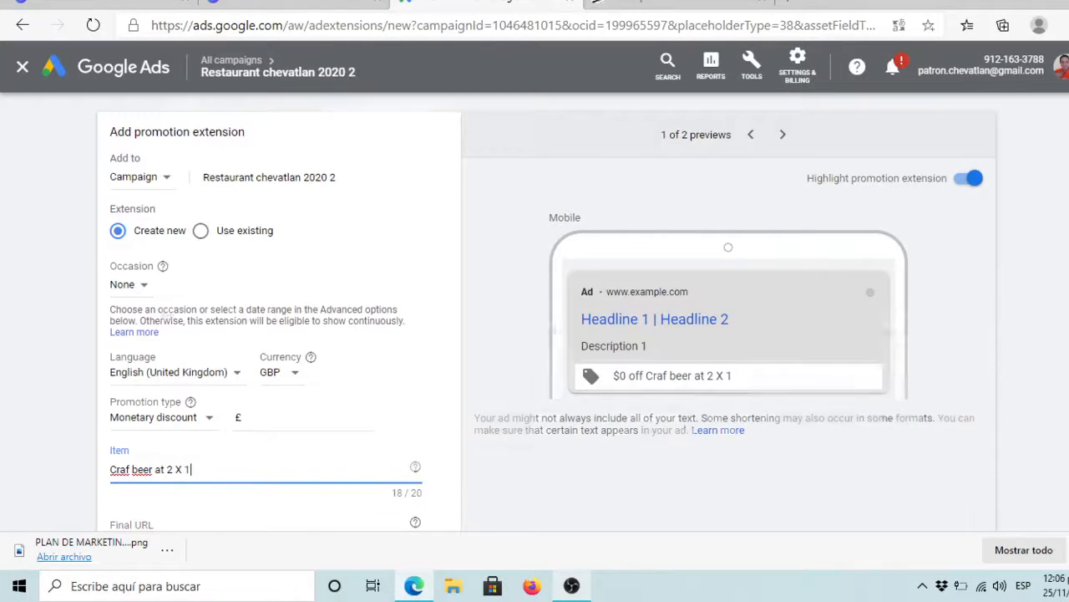
scroll(547, 310, "down", 2)
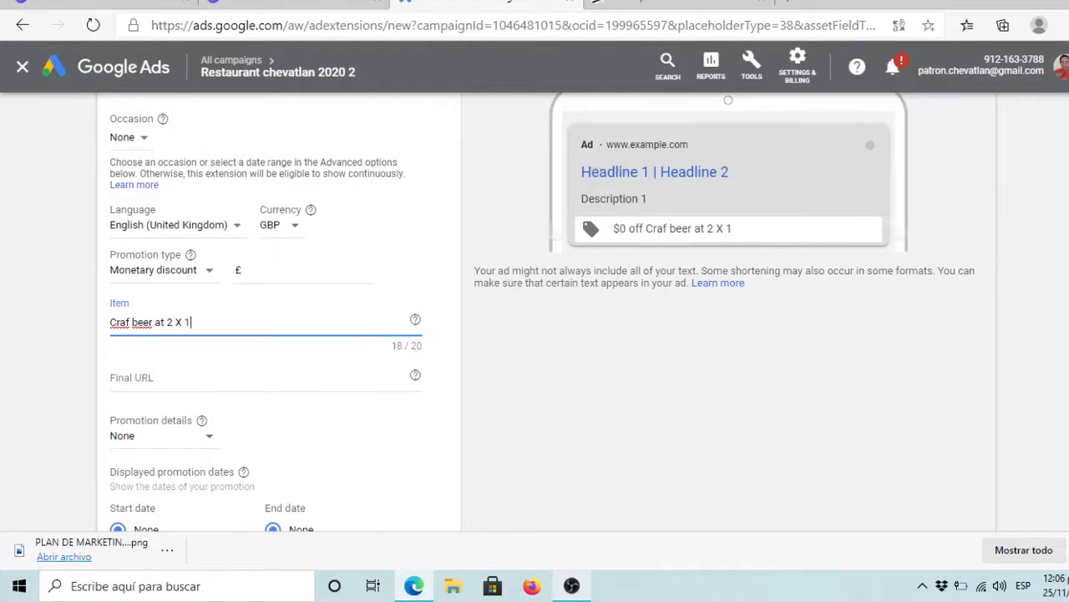
scroll(535, 334, "down", 3)
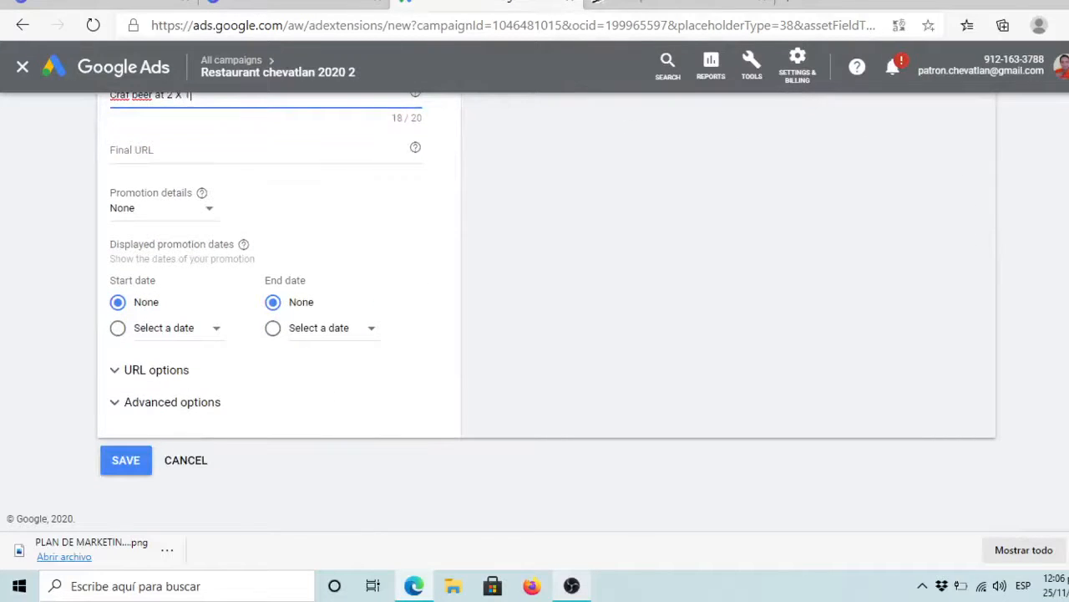